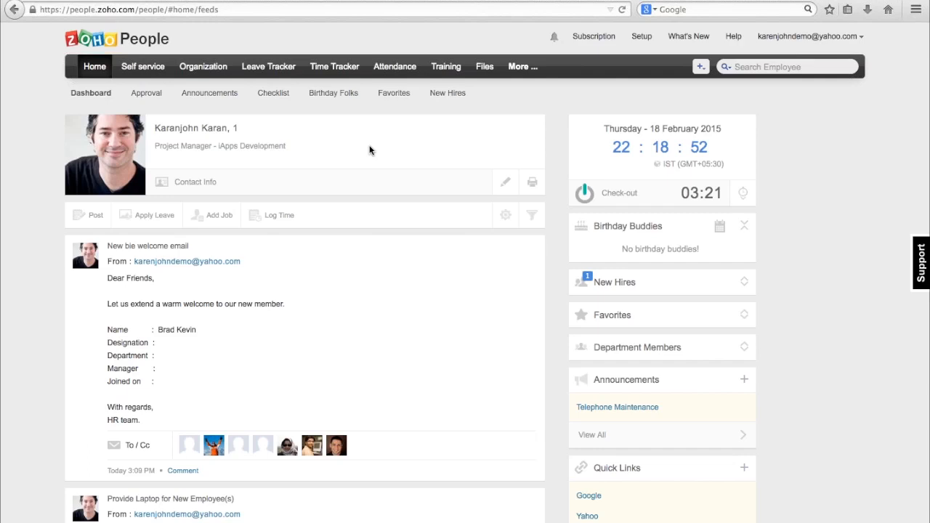
Look through the dashboard's Post audience options and its Apply Leave, Add Job and Log Time forms.
{"action": "scroll", "coordinate": [369, 150], "scroll_direction": "down", "scroll_amount": 1}
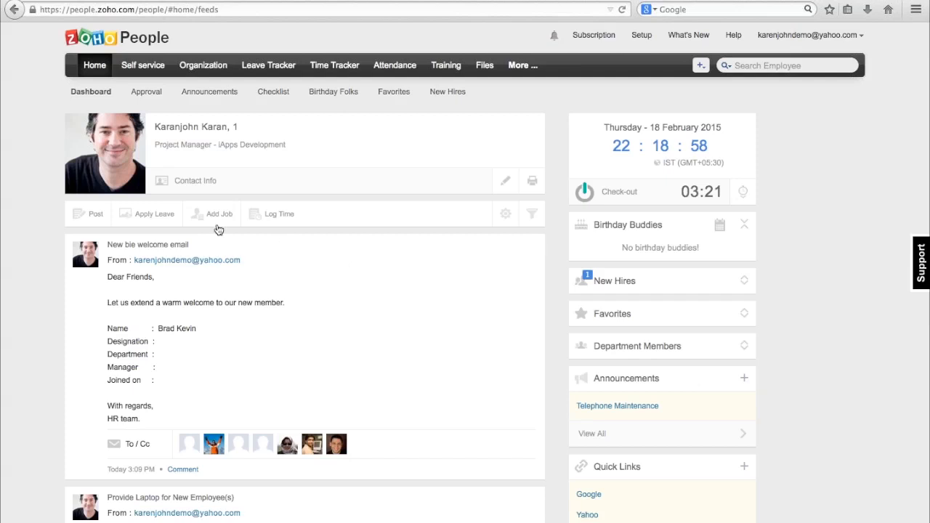
{"action": "left_click", "coordinate": [102, 217]}
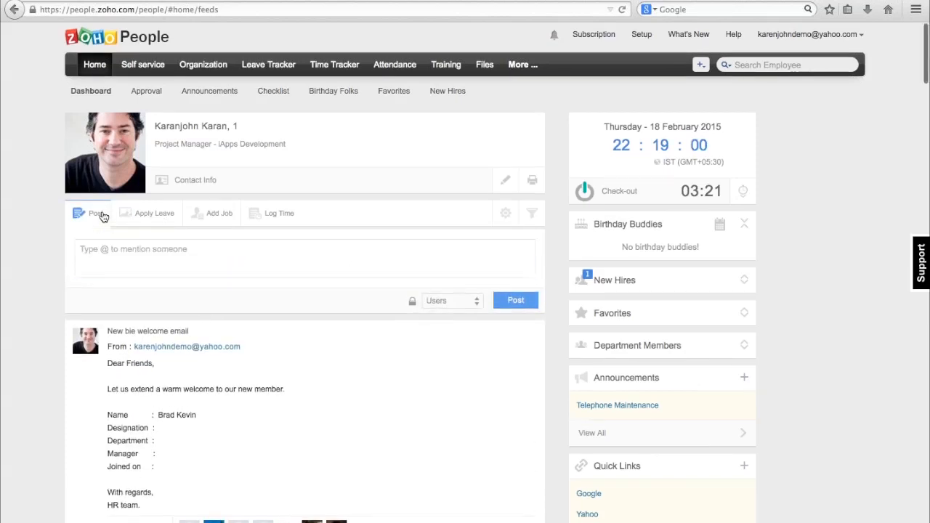
{"action": "left_click", "coordinate": [445, 305]}
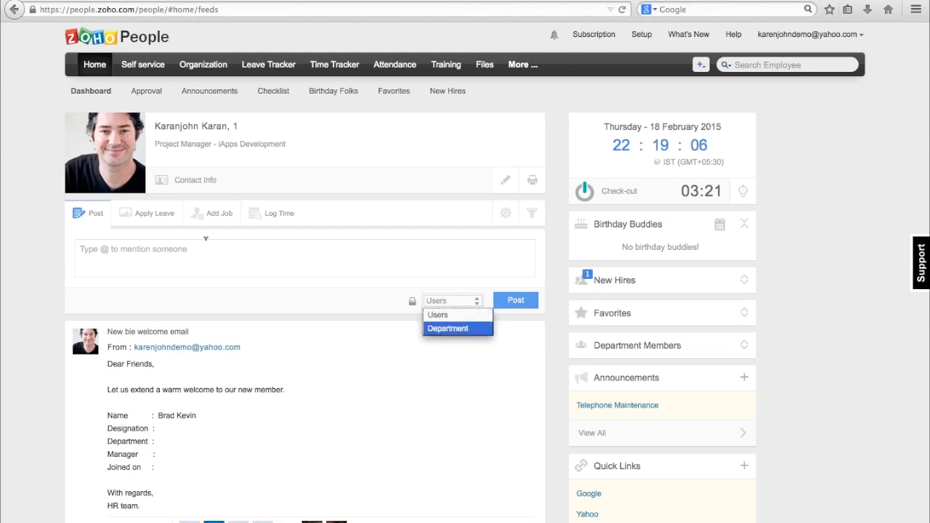
{"action": "left_click", "coordinate": [149, 216]}
{"action": "left_click", "coordinate": [156, 216]}
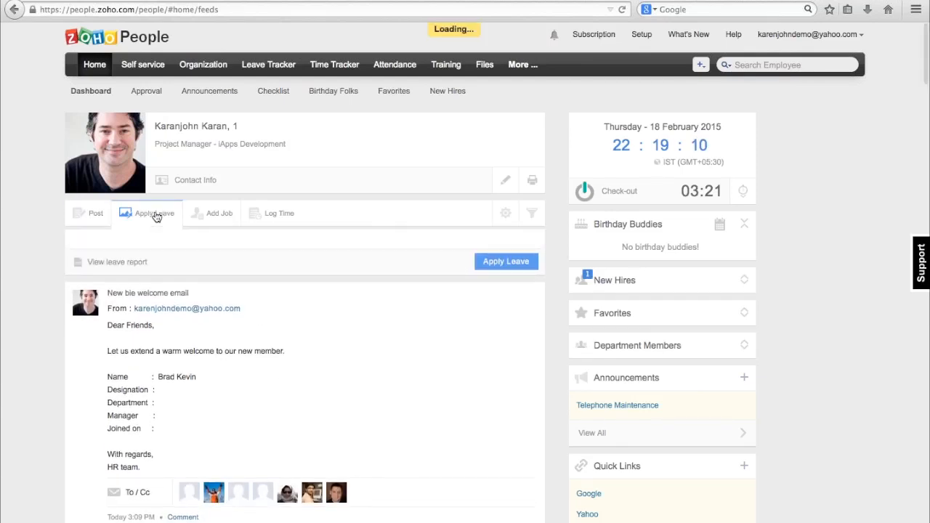
{"action": "left_click", "coordinate": [296, 259]}
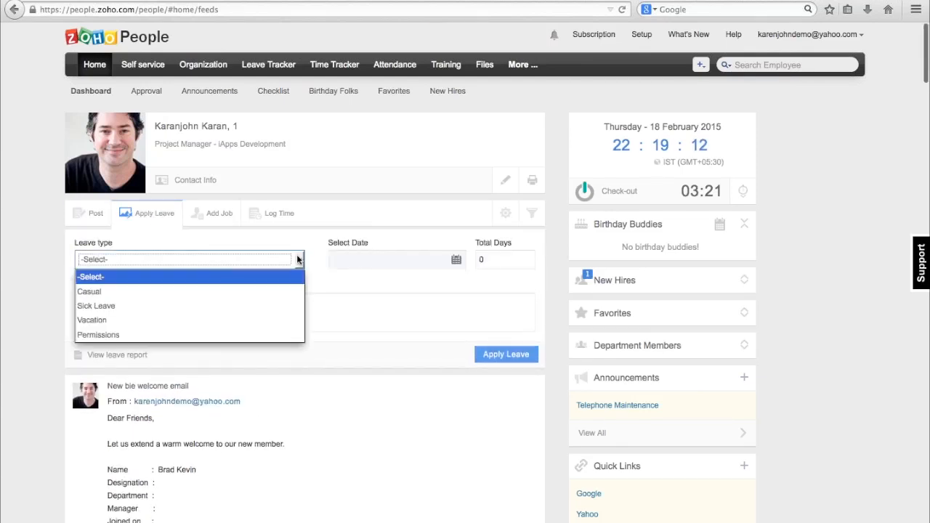
{"action": "left_click", "coordinate": [221, 226]}
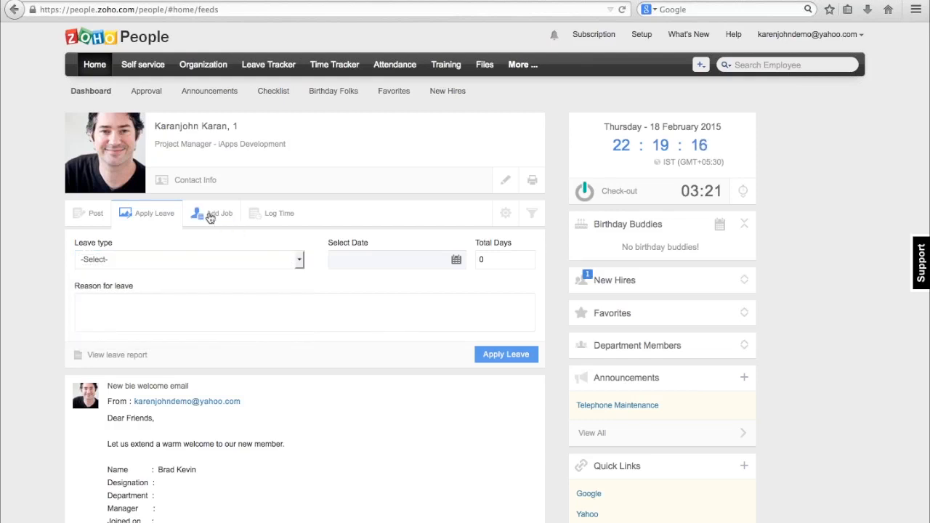
{"action": "left_click", "coordinate": [210, 217]}
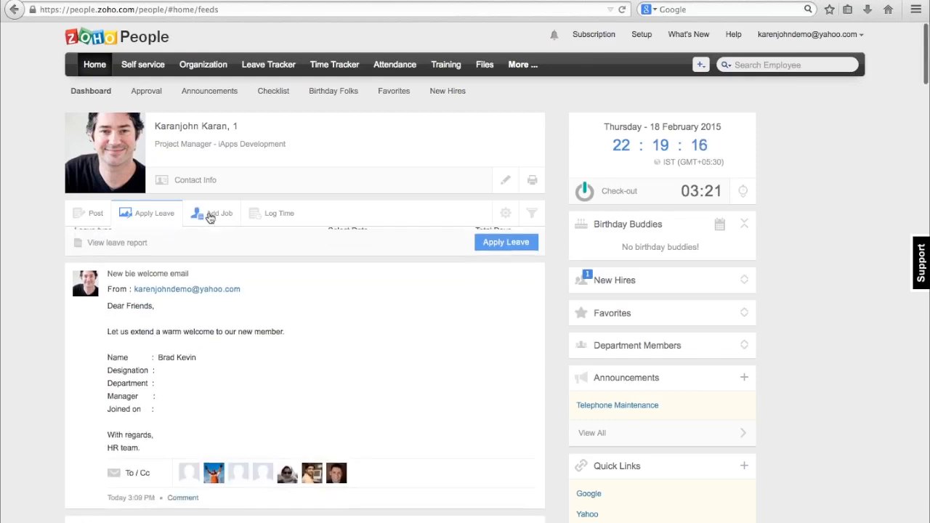
{"action": "left_click", "coordinate": [263, 215]}
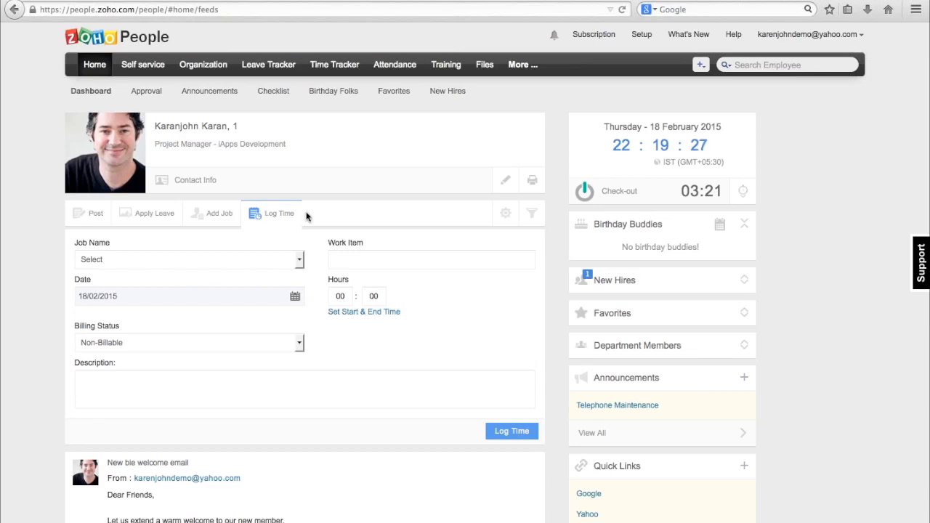
Check out and check back in with the dashboard's attendance clock.
{"action": "left_click", "coordinate": [635, 193]}
{"action": "left_click", "coordinate": [619, 194]}
Expand the New Hires and Department Members widgets on the dashboard to view the people in them.
{"action": "scroll", "coordinate": [633, 211], "scroll_direction": "down", "scroll_amount": 1}
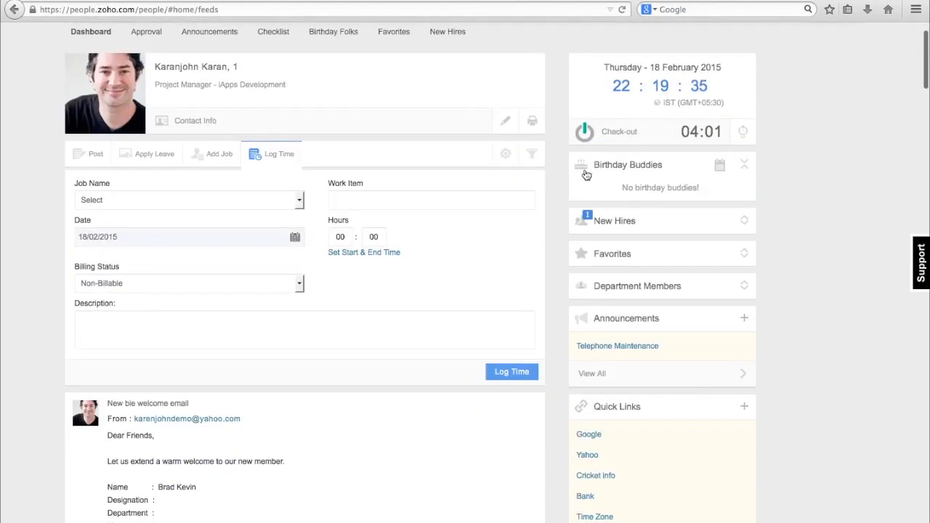
{"action": "scroll", "coordinate": [643, 233], "scroll_direction": "down", "scroll_amount": 1}
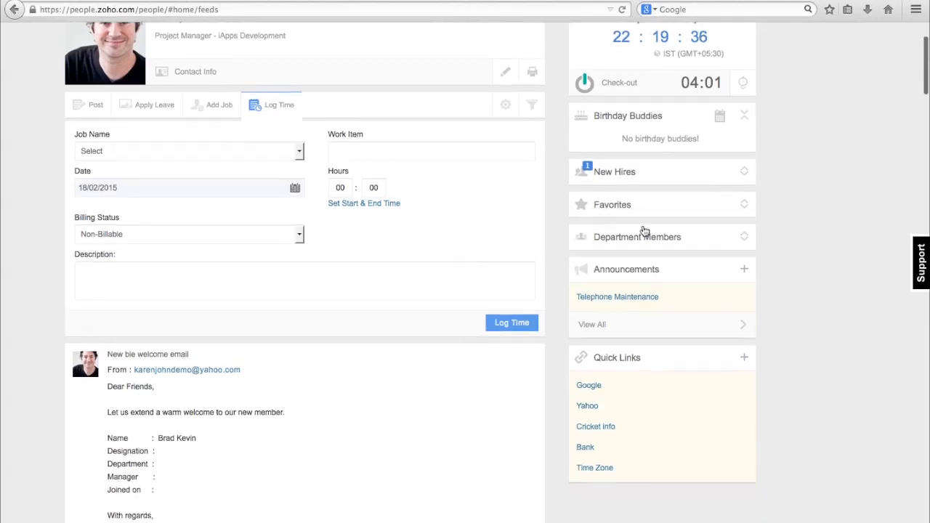
{"action": "left_click", "coordinate": [636, 173]}
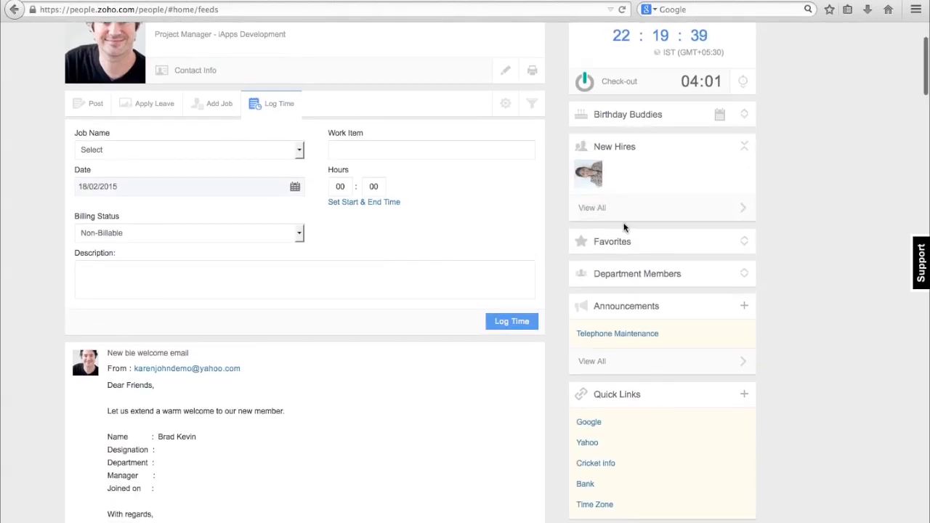
{"action": "scroll", "coordinate": [626, 223], "scroll_direction": "down", "scroll_amount": 1}
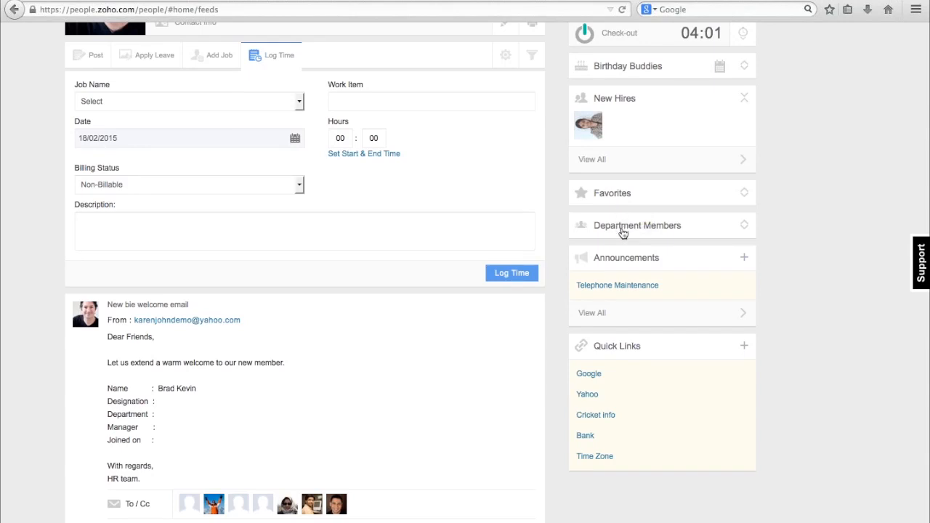
{"action": "left_click", "coordinate": [623, 229]}
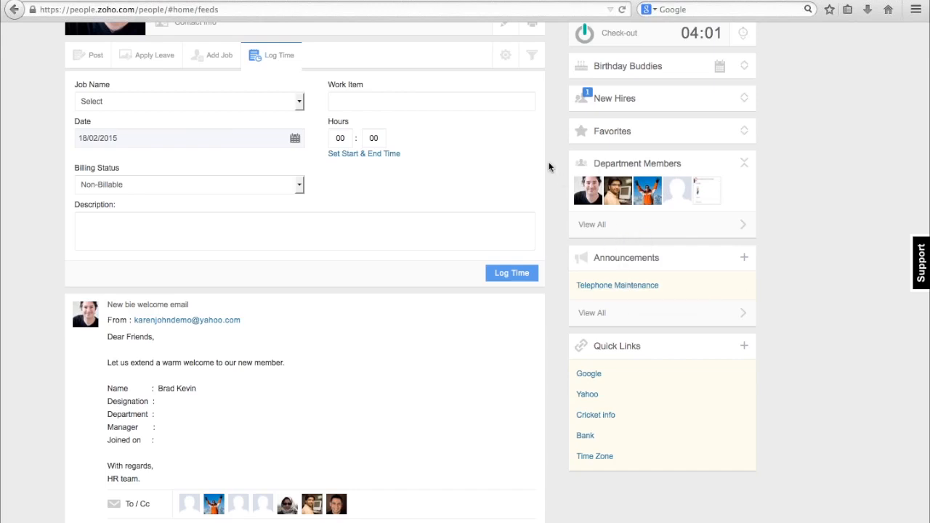
Customize the dashboard to hide the Quick Links and Birthday Buddies widgets, and save the change.
{"action": "scroll", "coordinate": [550, 167], "scroll_direction": "up", "scroll_amount": 2}
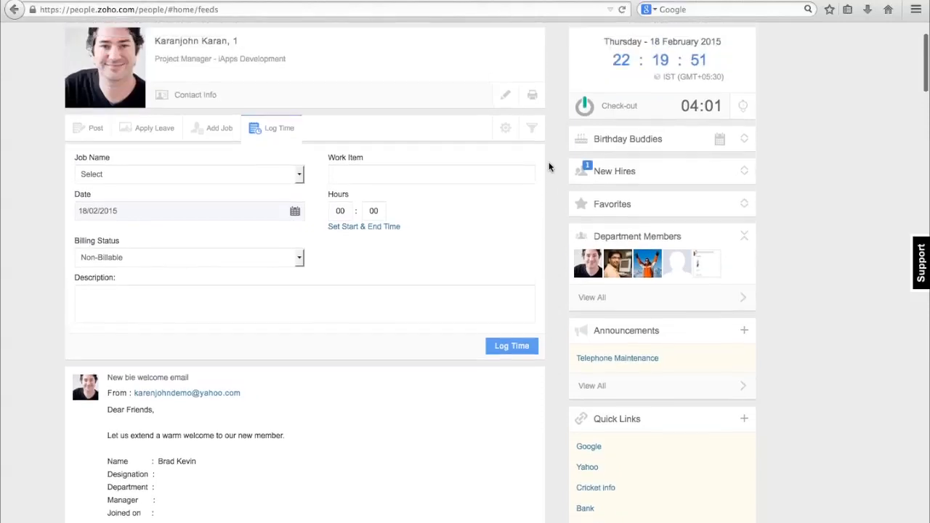
{"action": "left_click", "coordinate": [506, 133]}
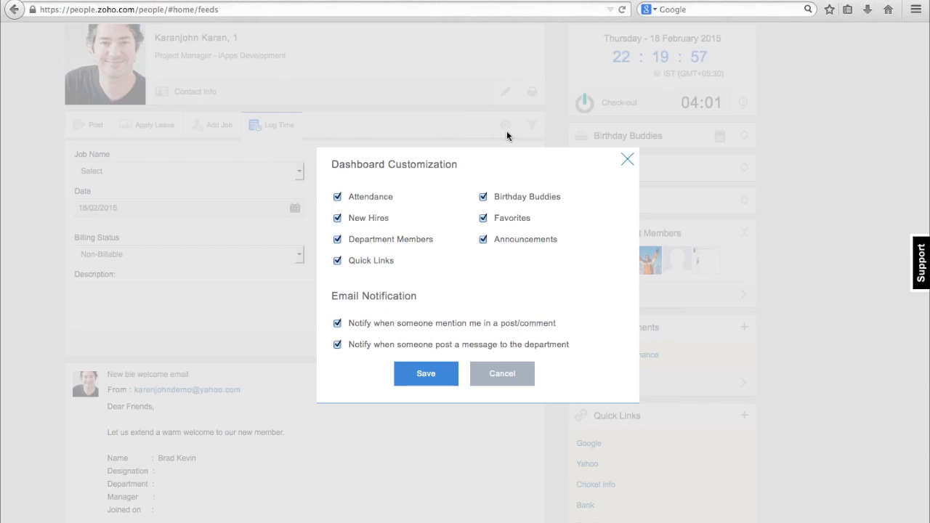
{"action": "left_click", "coordinate": [350, 257]}
{"action": "left_click", "coordinate": [483, 197]}
{"action": "left_click", "coordinate": [441, 381]}
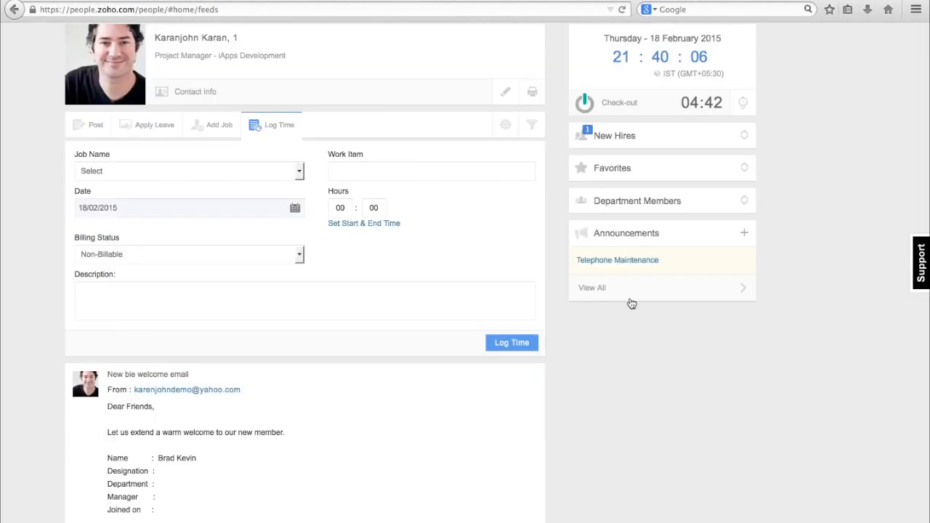
{"action": "scroll", "coordinate": [629, 306], "scroll_direction": "up", "scroll_amount": 3}
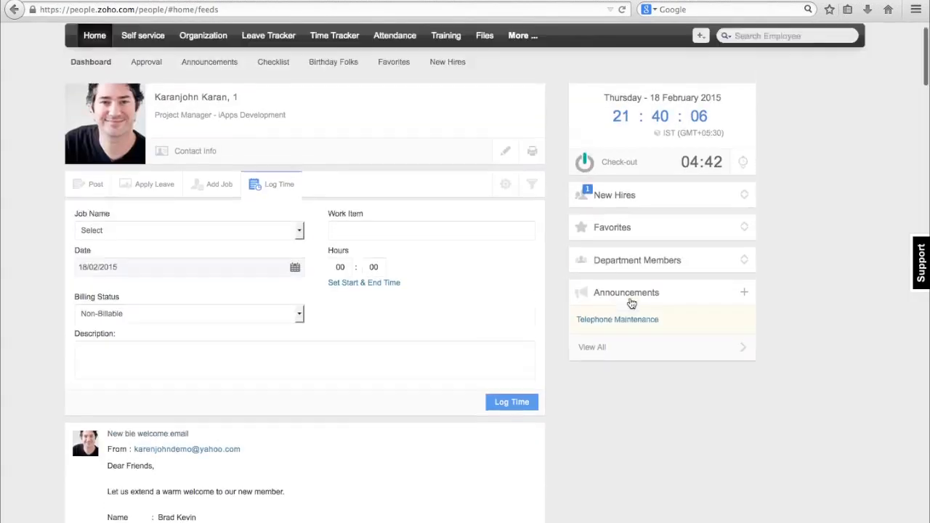
{"action": "scroll", "coordinate": [646, 371], "scroll_direction": "down", "scroll_amount": 1}
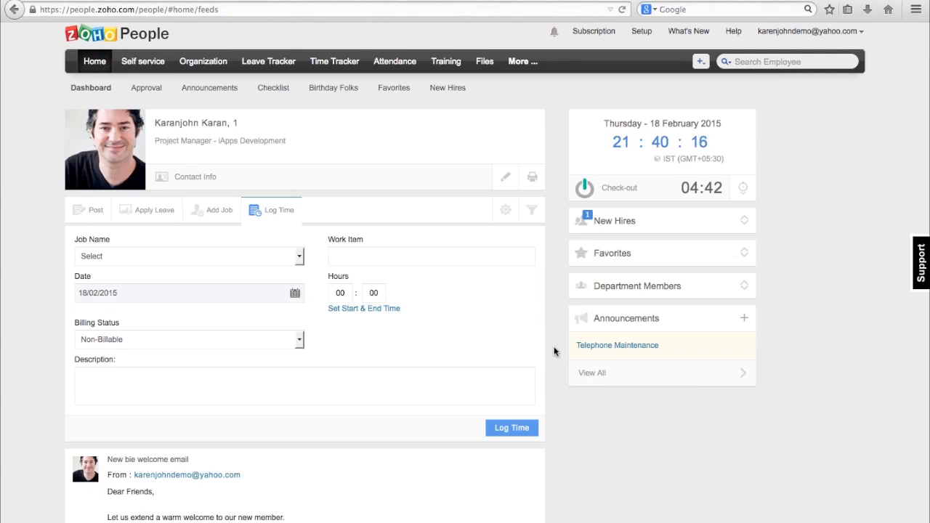
Open the Company Settings of the organization from the administrator setup.
{"action": "scroll", "coordinate": [643, 51], "scroll_direction": "up", "scroll_amount": 1}
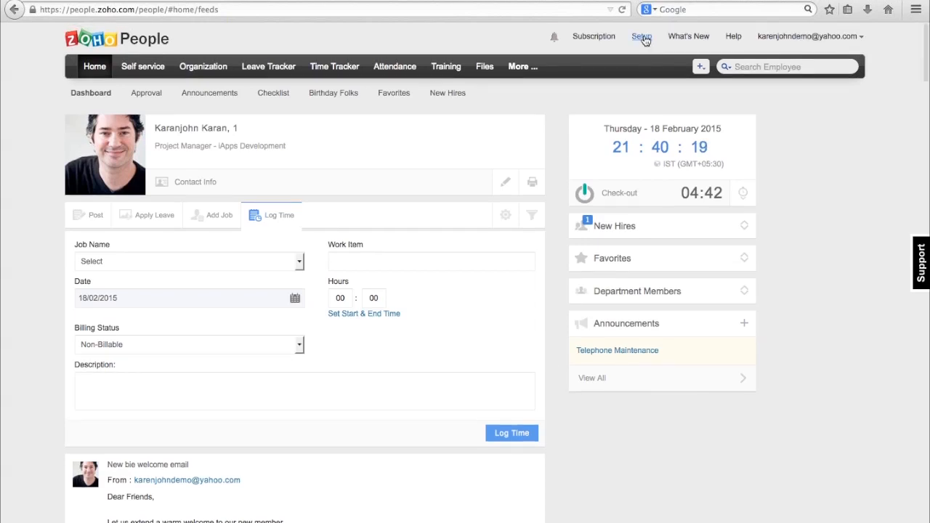
{"action": "left_click", "coordinate": [642, 37]}
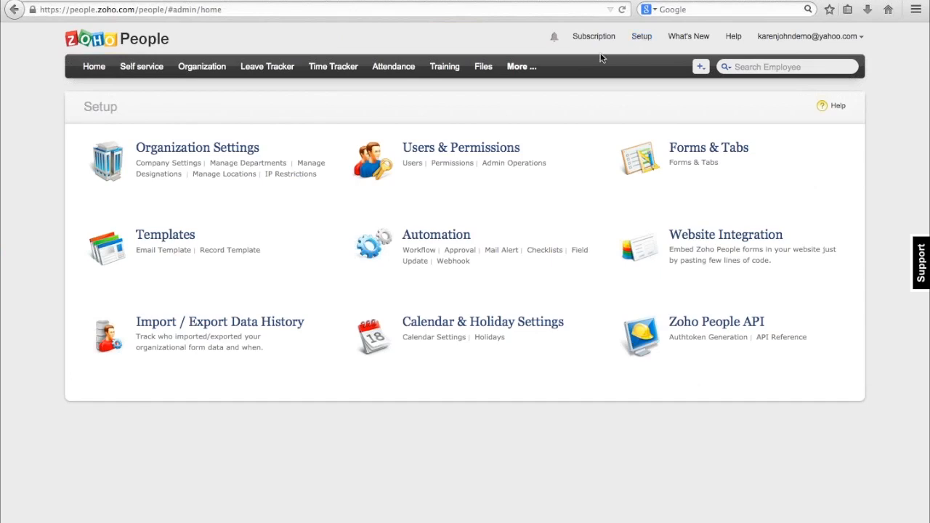
{"action": "left_click", "coordinate": [175, 164]}
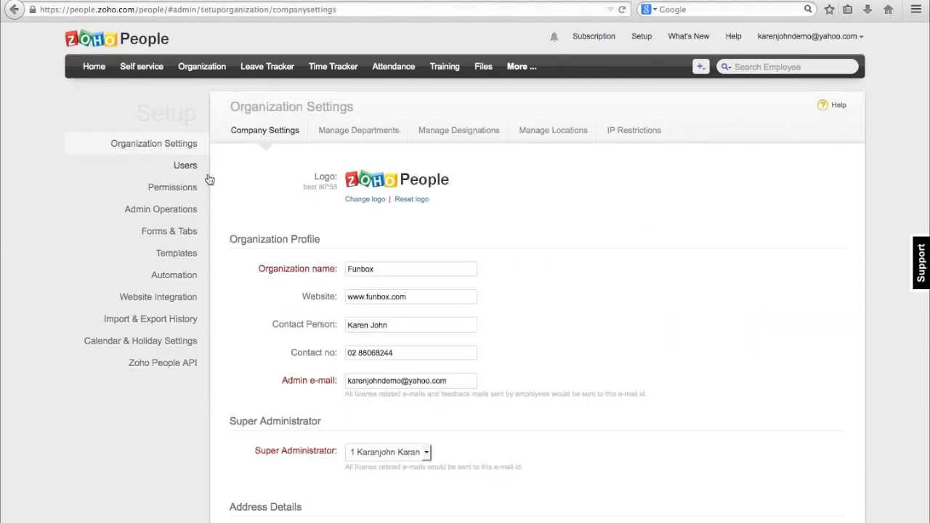
Review the organization profile, super administrator, address, email and locale settings, including the list of available locales.
{"action": "scroll", "coordinate": [357, 249], "scroll_direction": "down", "scroll_amount": 1}
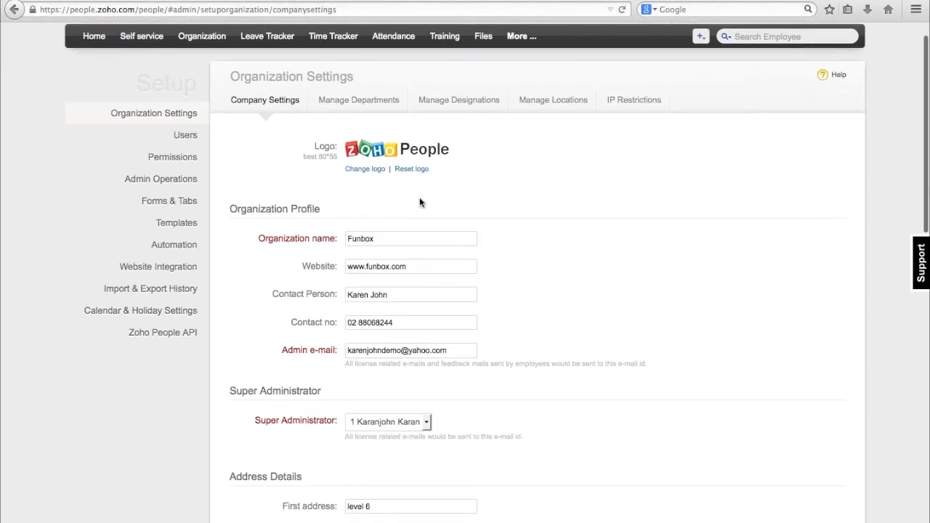
{"action": "scroll", "coordinate": [376, 208], "scroll_direction": "down", "scroll_amount": 1}
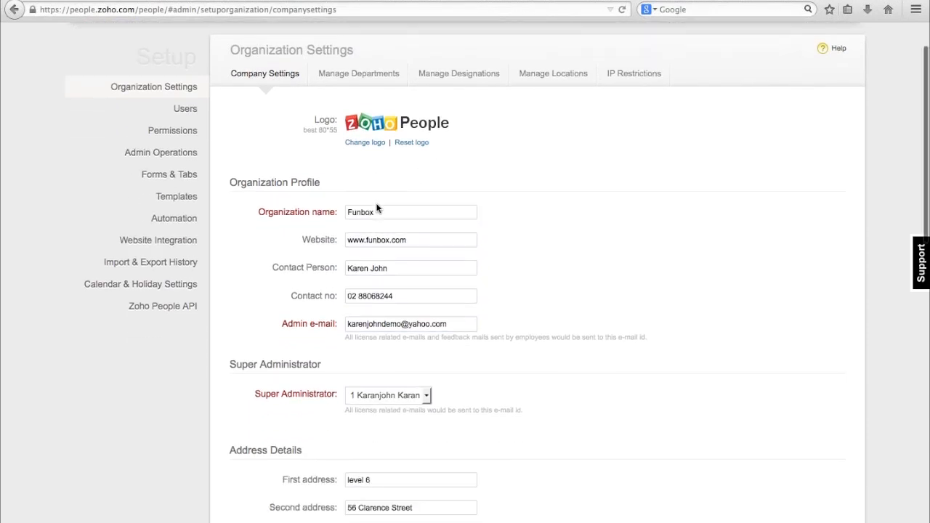
{"action": "scroll", "coordinate": [377, 208], "scroll_direction": "down", "scroll_amount": 1}
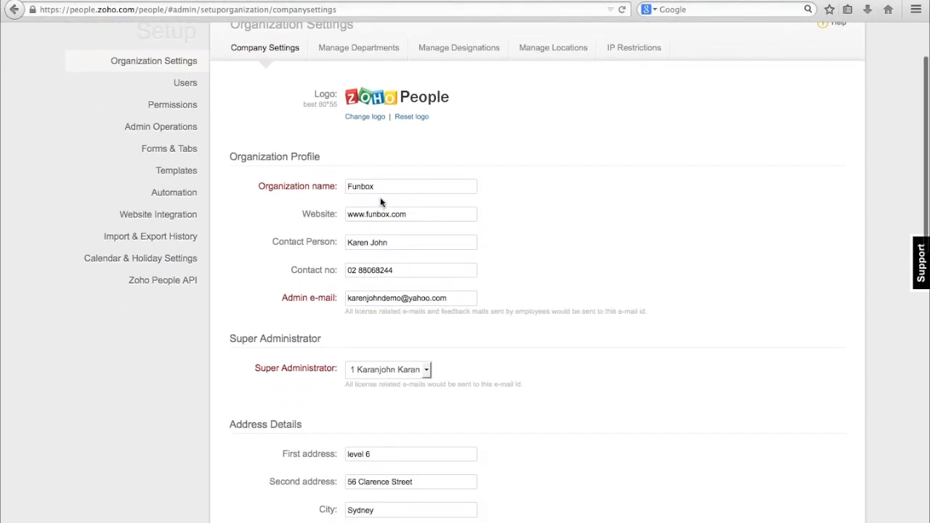
{"action": "scroll", "coordinate": [385, 197], "scroll_direction": "down", "scroll_amount": 2}
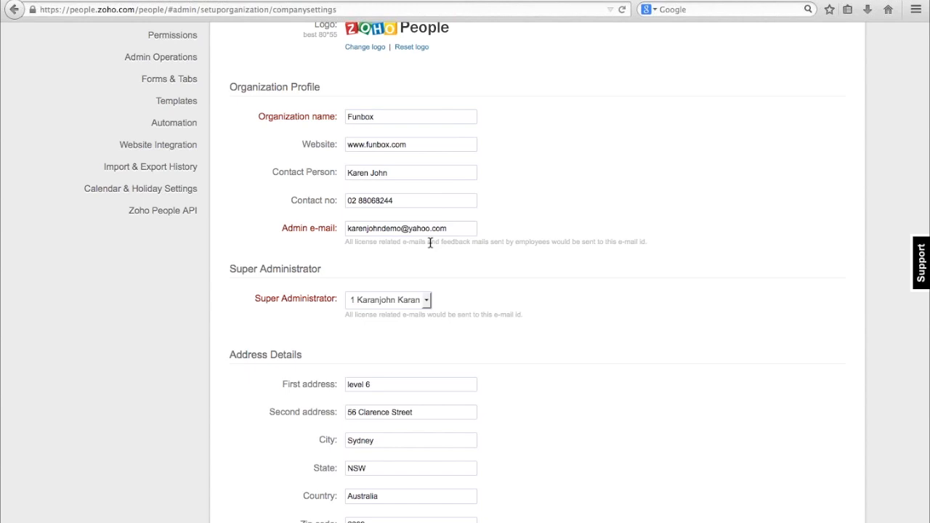
{"action": "scroll", "coordinate": [429, 244], "scroll_direction": "down", "scroll_amount": 1}
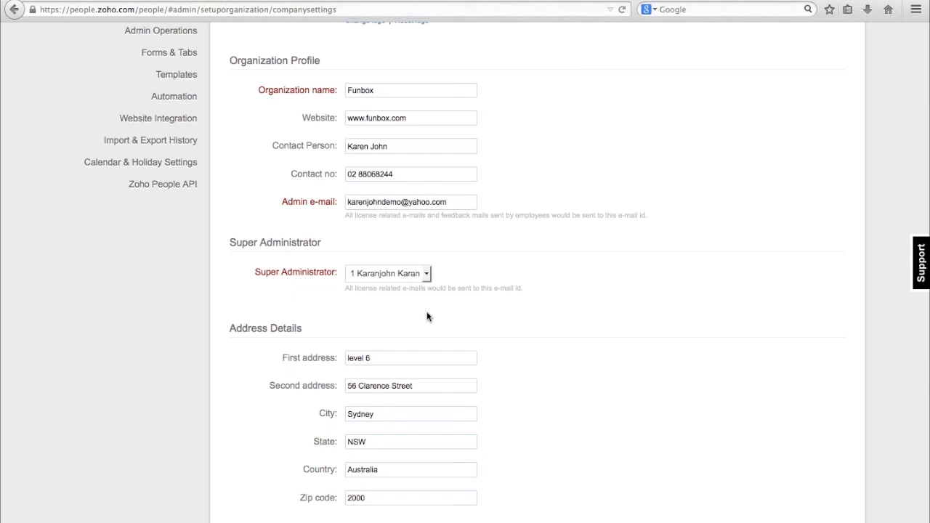
{"action": "scroll", "coordinate": [426, 317], "scroll_direction": "down", "scroll_amount": 5}
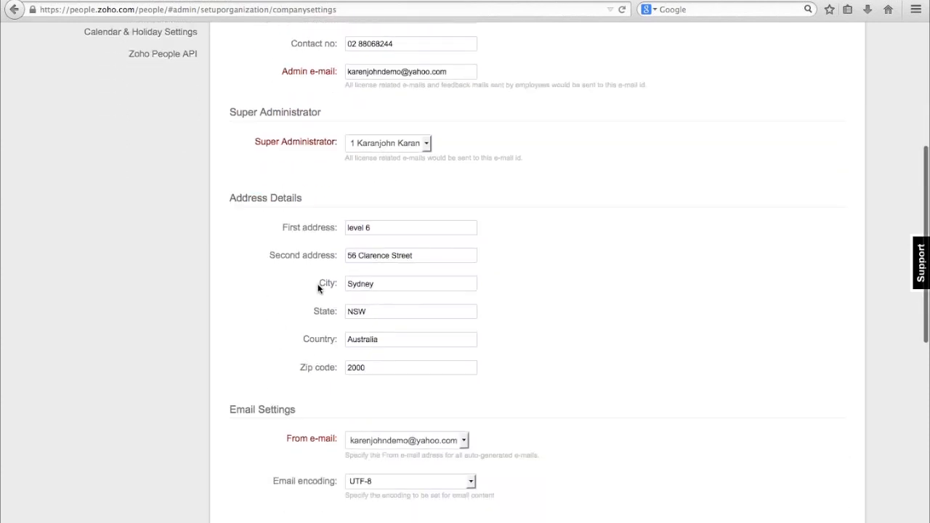
{"action": "scroll", "coordinate": [317, 288], "scroll_direction": "down", "scroll_amount": 5}
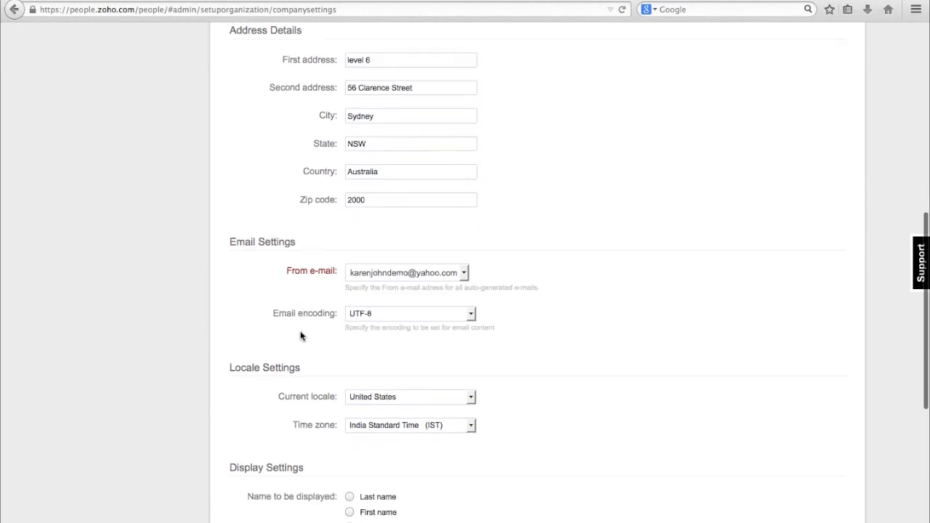
{"action": "scroll", "coordinate": [268, 249], "scroll_direction": "down", "scroll_amount": 5}
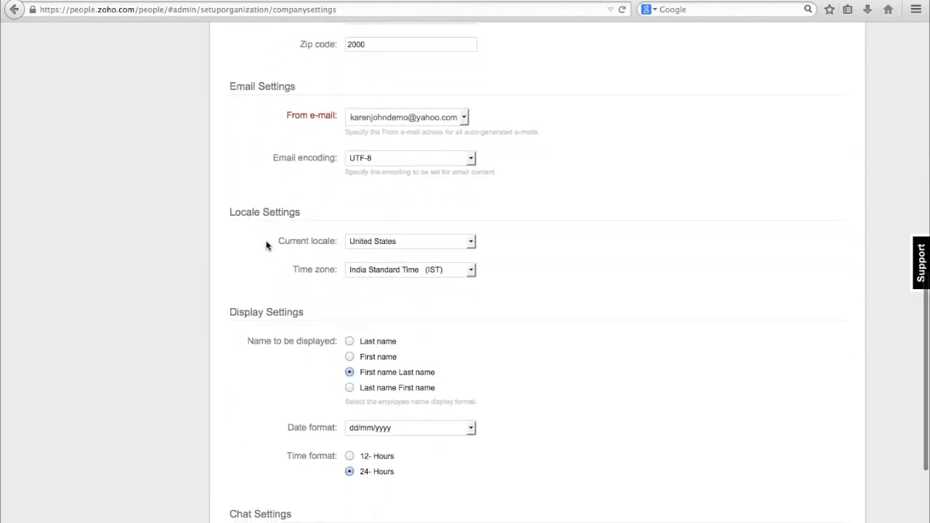
{"action": "left_click", "coordinate": [471, 241]}
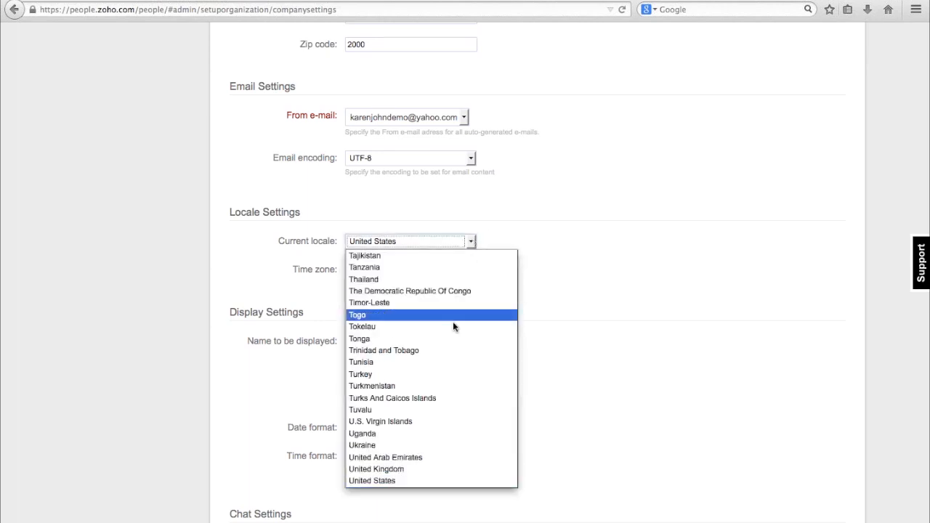
{"action": "scroll", "coordinate": [452, 326], "scroll_direction": "up", "scroll_amount": 20}
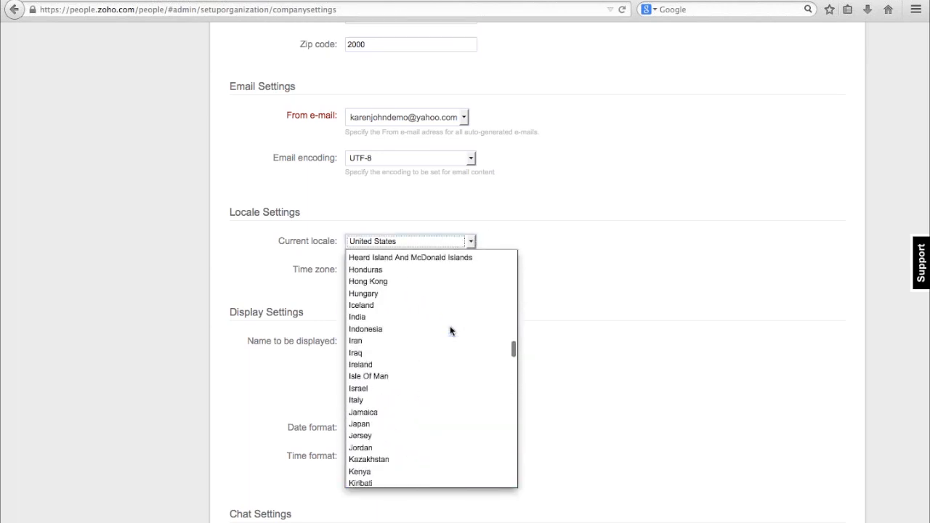
{"action": "left_click", "coordinate": [233, 275]}
Set the displayed name to Last name and the photo setting to Display user uploaded photo, and update the company settings.
{"action": "scroll", "coordinate": [315, 320], "scroll_direction": "down", "scroll_amount": 4}
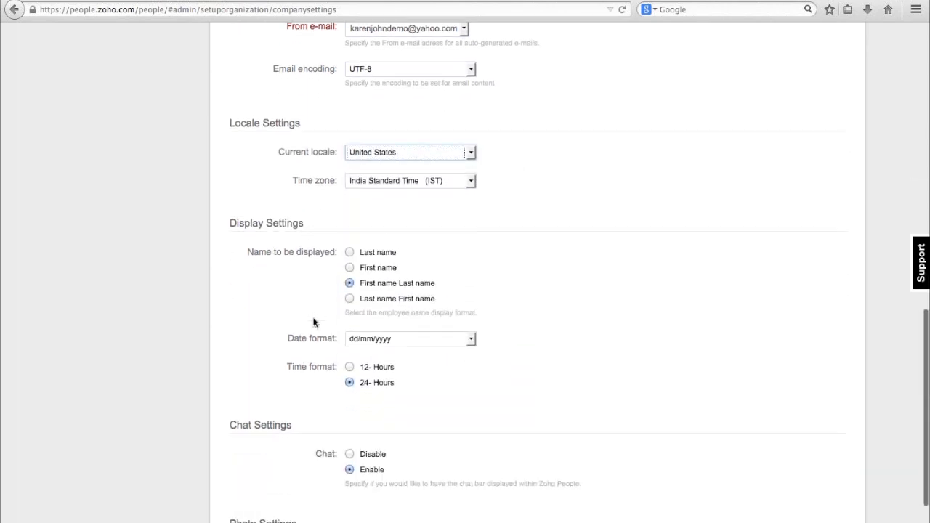
{"action": "left_click", "coordinate": [350, 213]}
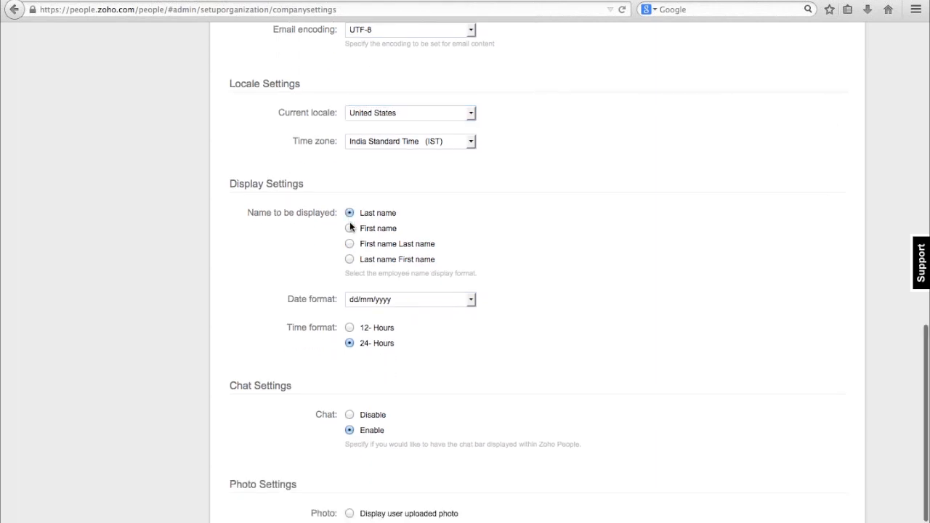
{"action": "scroll", "coordinate": [356, 321], "scroll_direction": "down", "scroll_amount": 3}
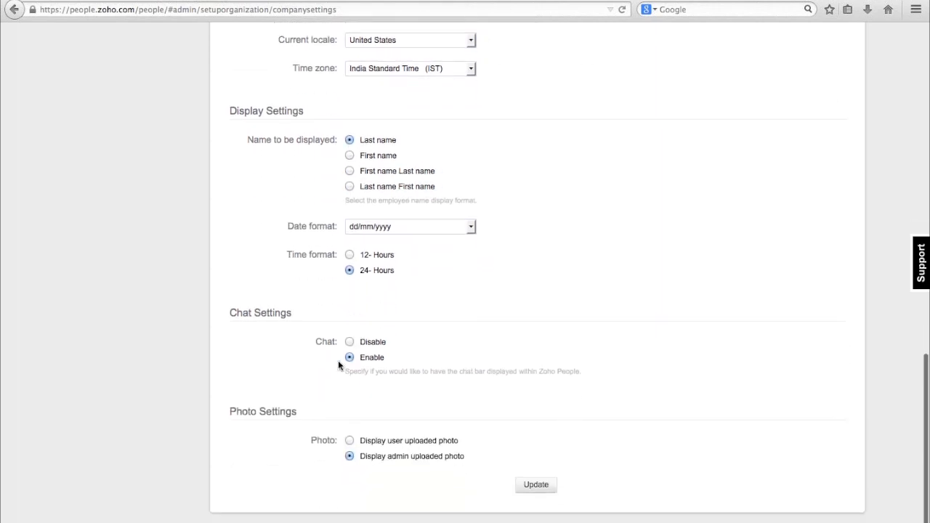
{"action": "left_click", "coordinate": [350, 440]}
{"action": "left_click", "coordinate": [541, 485]}
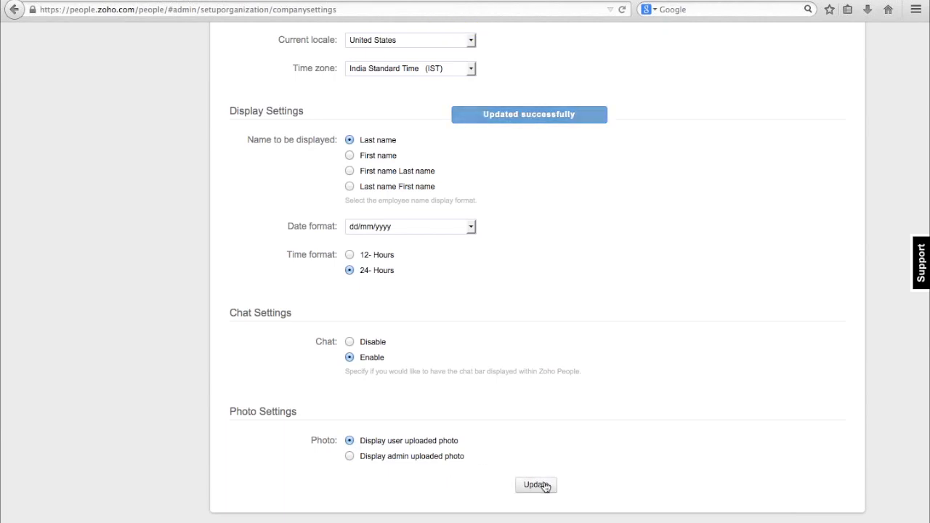
Open the organization's department management and examine the name, mail alias and lead fields for adding a department, leaving them empty.
{"action": "scroll", "coordinate": [472, 324], "scroll_direction": "up", "scroll_amount": 10}
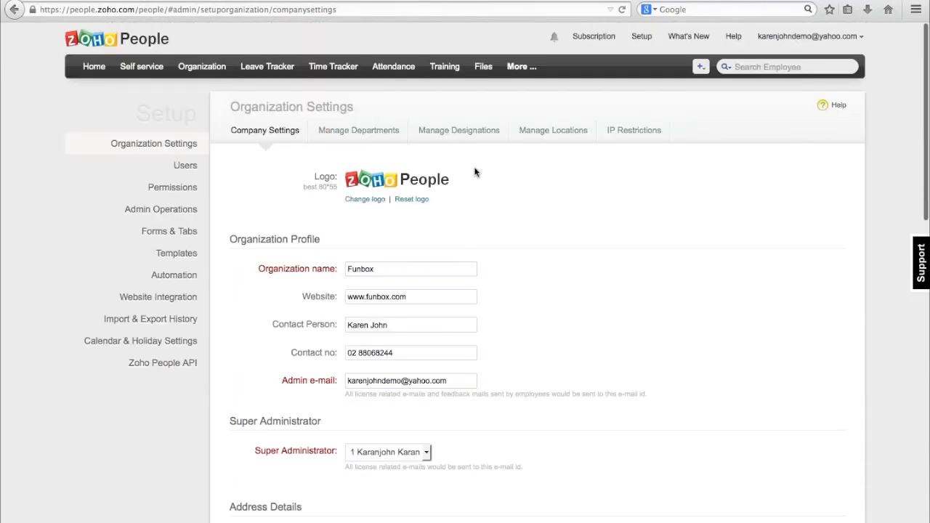
{"action": "left_click", "coordinate": [354, 135]}
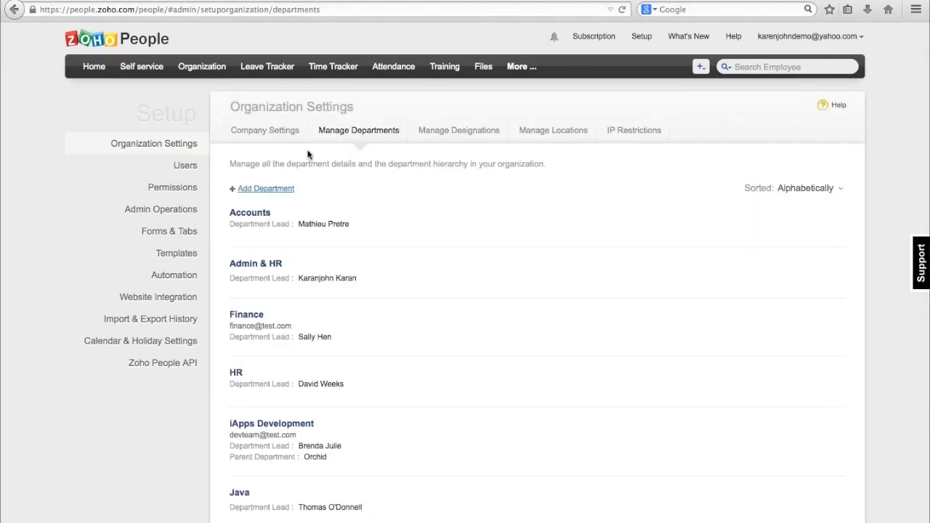
{"action": "left_click", "coordinate": [284, 189]}
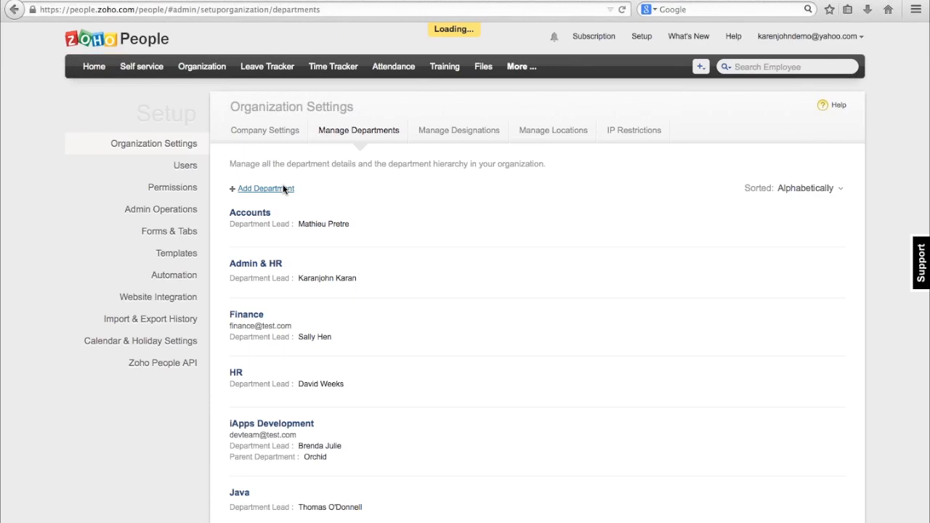
{"action": "left_click", "coordinate": [437, 221]}
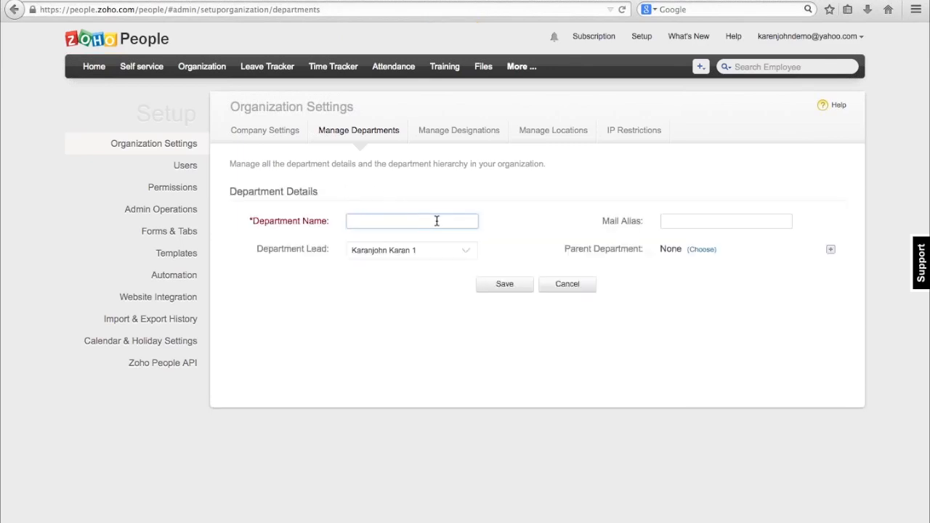
{"action": "left_click", "coordinate": [703, 218]}
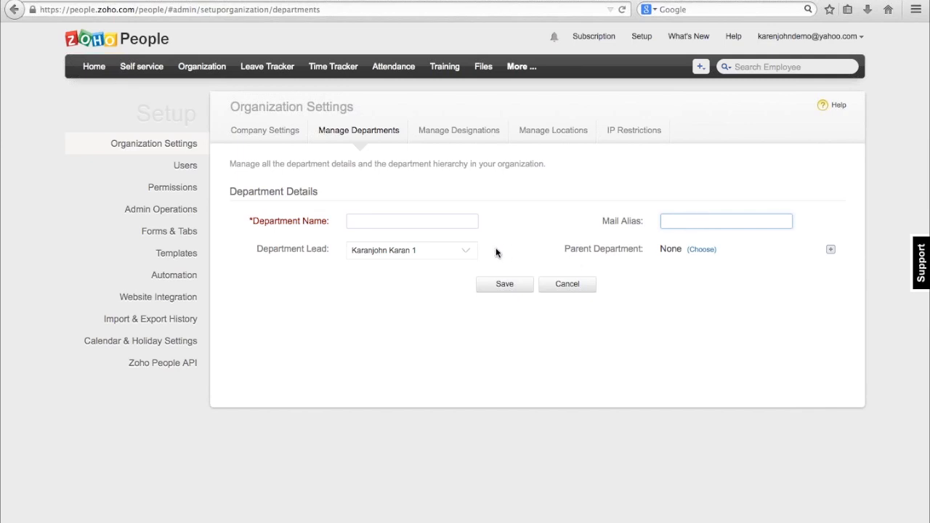
{"action": "left_click", "coordinate": [466, 251]}
{"action": "left_click", "coordinate": [569, 314]}
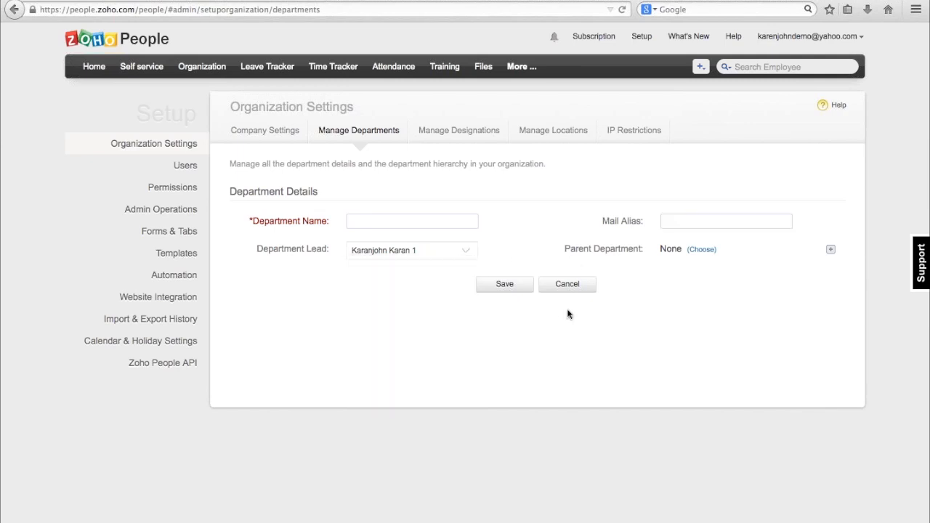
{"action": "left_click", "coordinate": [498, 284]}
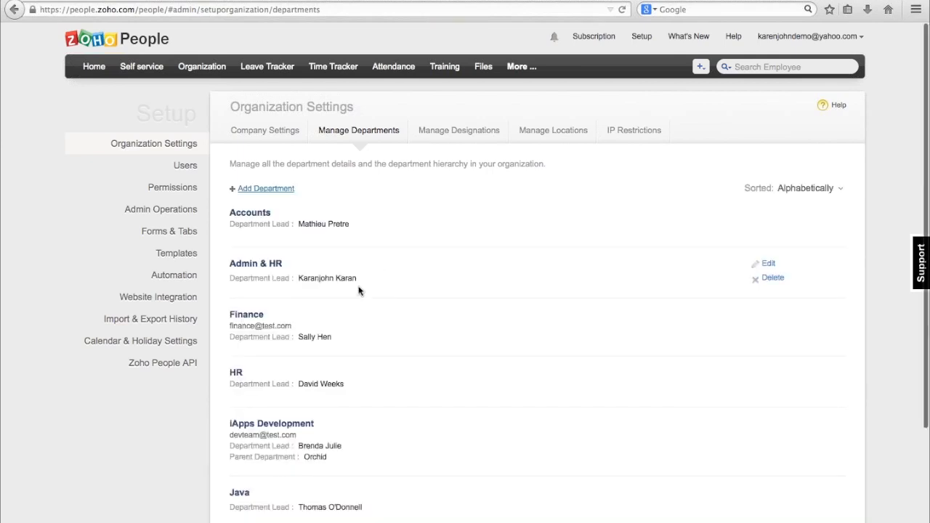
Review the organization's lists of departments, designations, locations and IP restrictions.
{"action": "scroll", "coordinate": [358, 291], "scroll_direction": "down", "scroll_amount": 5}
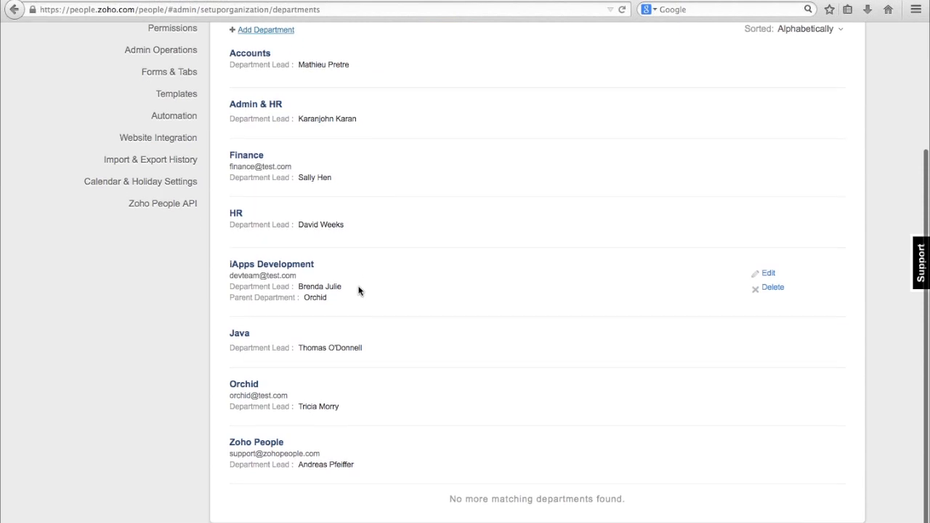
{"action": "scroll", "coordinate": [358, 291], "scroll_direction": "up", "scroll_amount": 5}
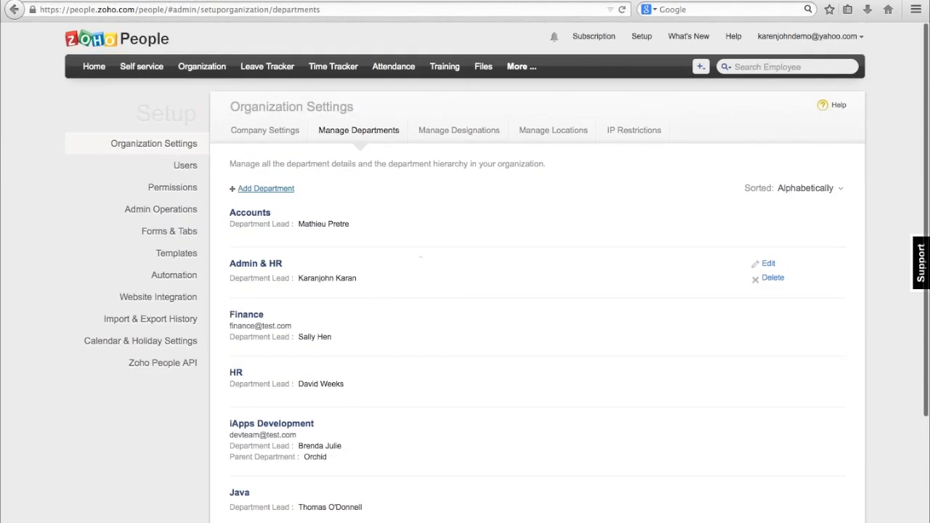
{"action": "left_click", "coordinate": [459, 135]}
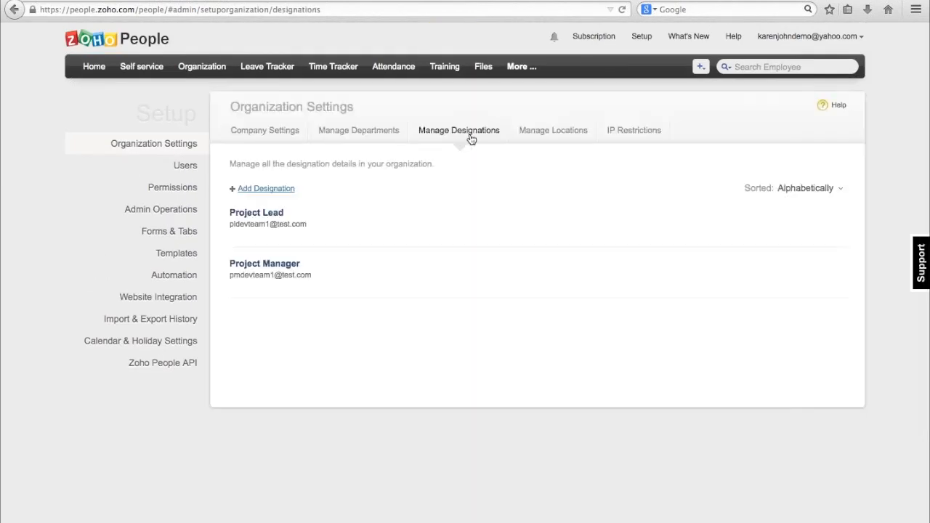
{"action": "left_click", "coordinate": [537, 133]}
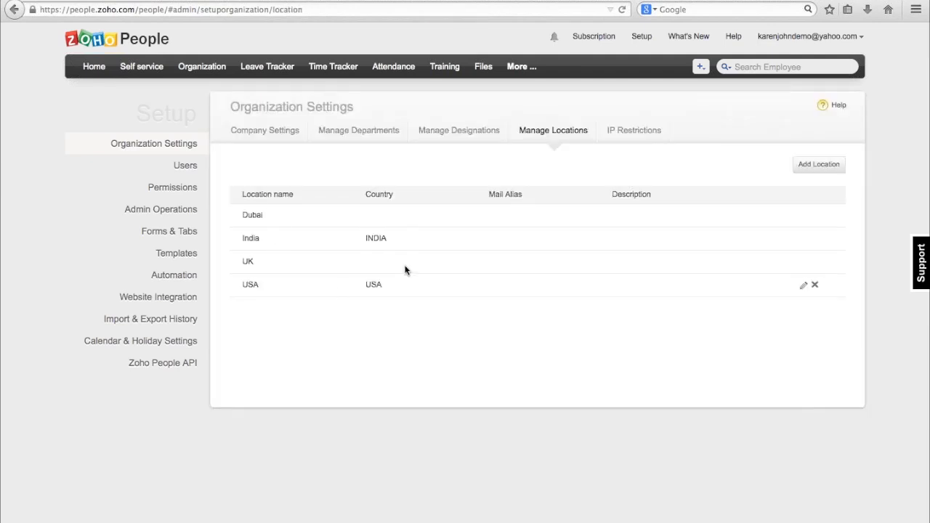
{"action": "left_click", "coordinate": [629, 134]}
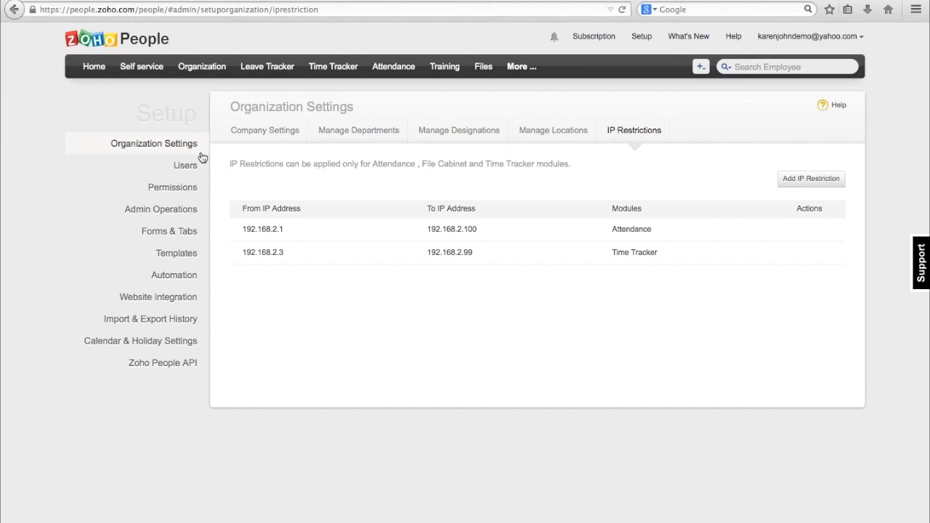
Open the organization's users list and examine the fields of the form for adding an employee.
{"action": "left_click", "coordinate": [183, 168]}
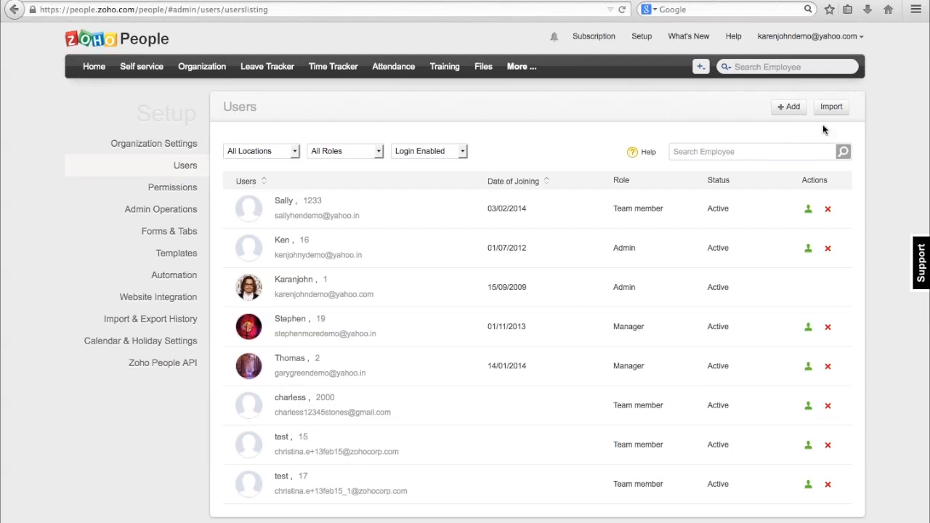
{"action": "left_click", "coordinate": [792, 108]}
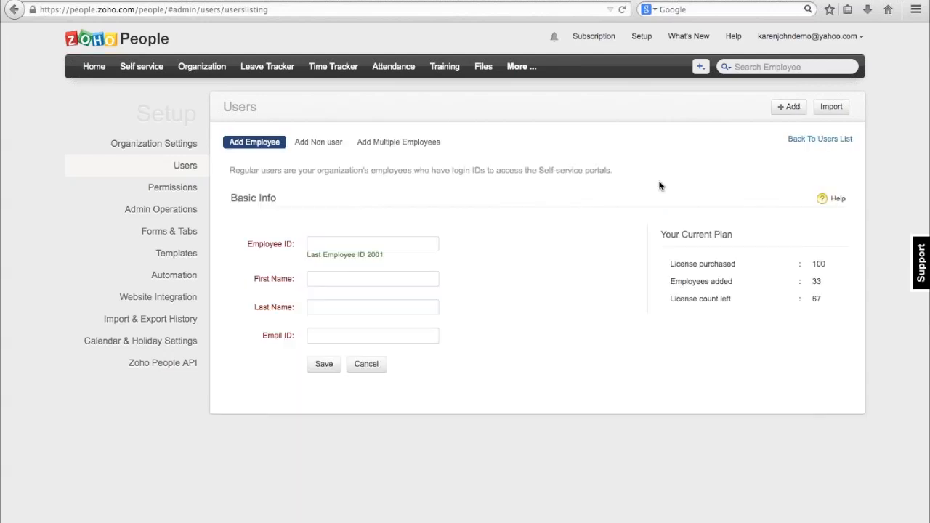
{"action": "left_click", "coordinate": [412, 240]}
{"action": "left_click", "coordinate": [344, 308]}
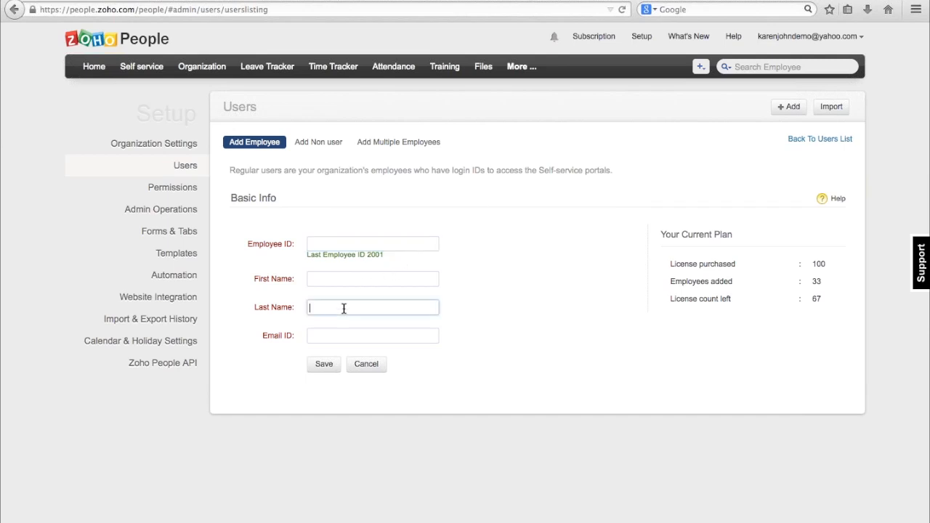
{"action": "left_click", "coordinate": [344, 336]}
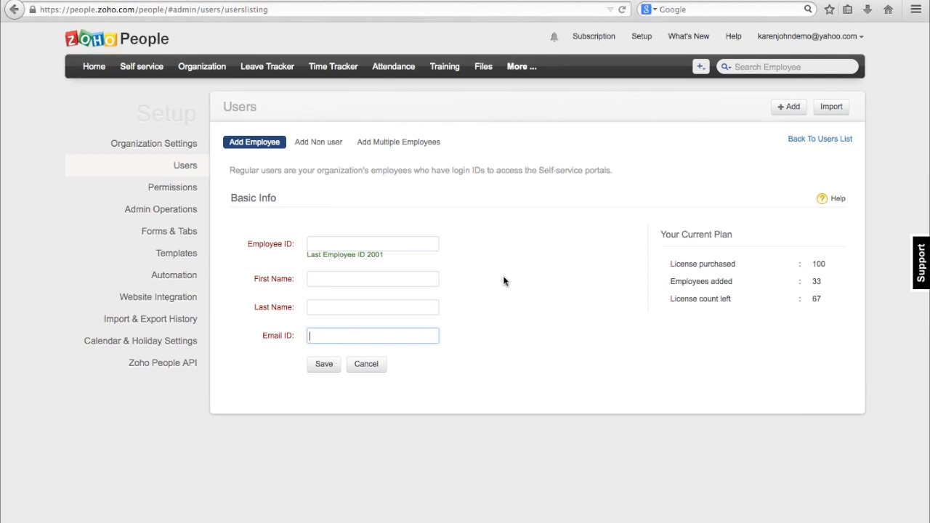
Examine the form for adding a non-user, and return to the form for adding an employee.
{"action": "left_click", "coordinate": [311, 142]}
{"action": "left_click", "coordinate": [356, 271]}
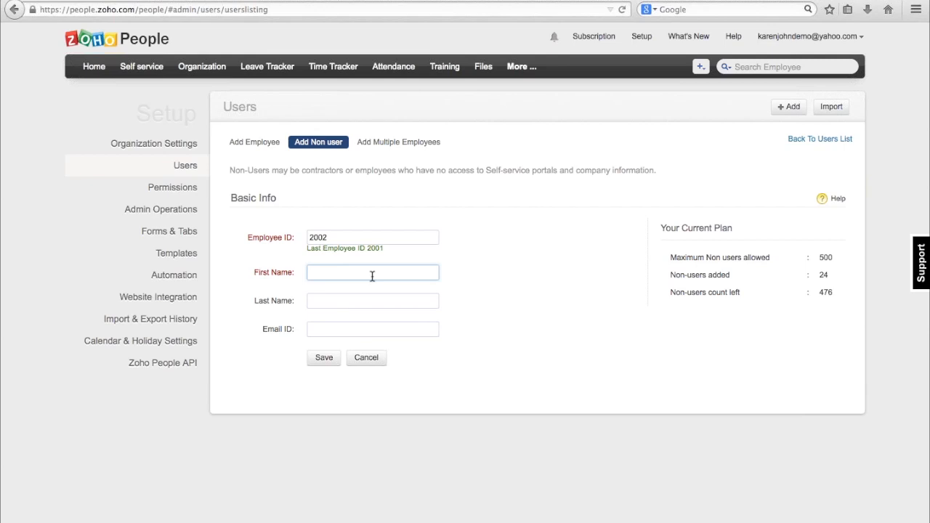
{"action": "left_click", "coordinate": [185, 169]}
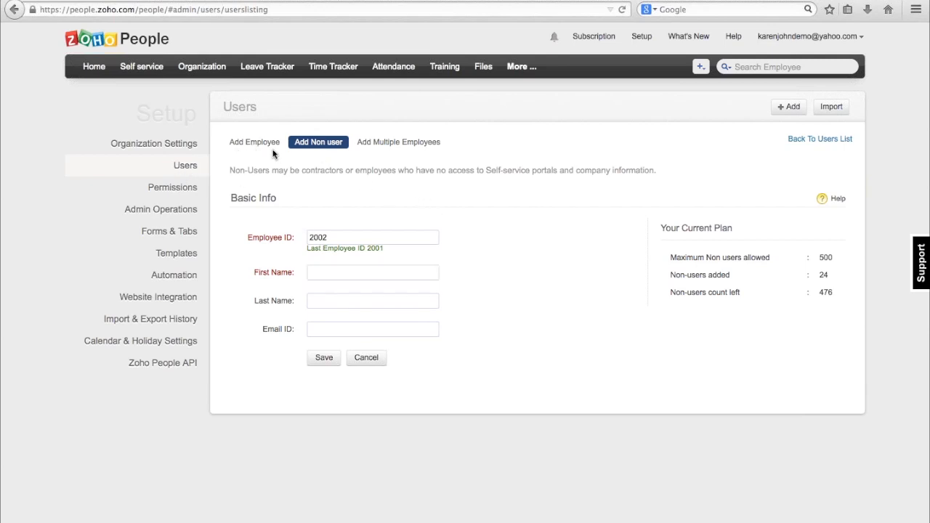
{"action": "left_click", "coordinate": [251, 144]}
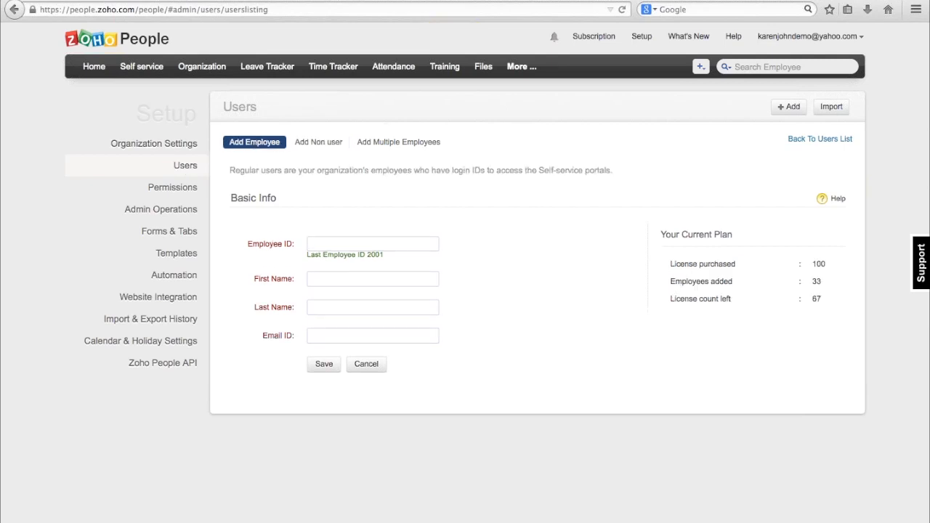
Filter the users list to Invited, look through the listed users, and open the user import page.
{"action": "left_click", "coordinate": [642, 38]}
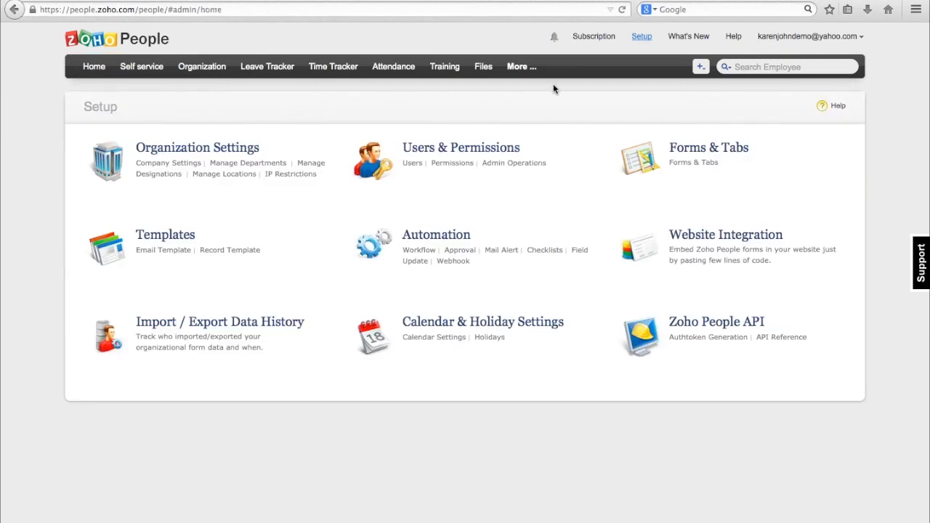
{"action": "left_click", "coordinate": [411, 164]}
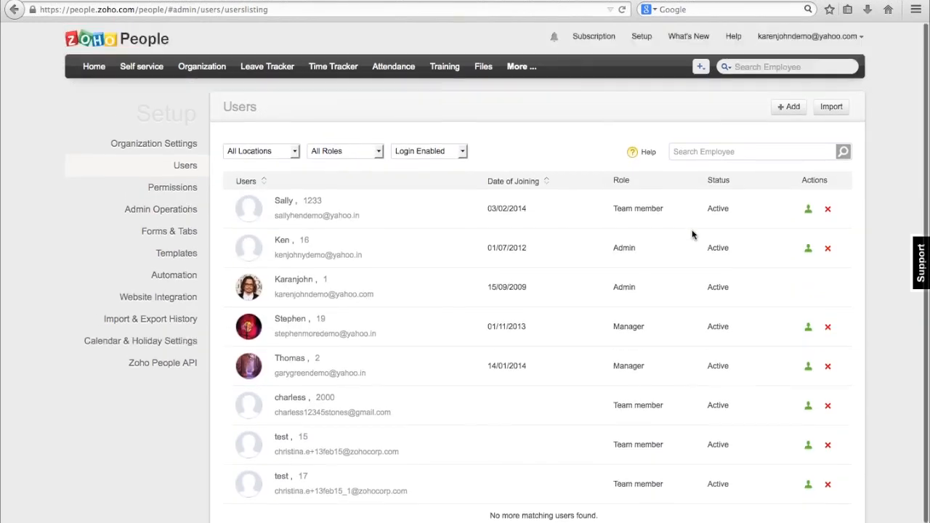
{"action": "left_click", "coordinate": [459, 152]}
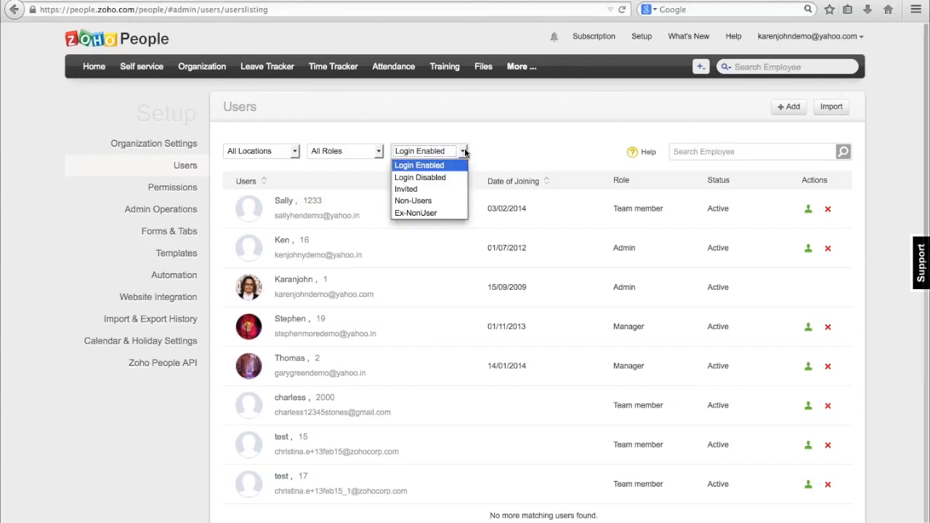
{"action": "left_click", "coordinate": [428, 189]}
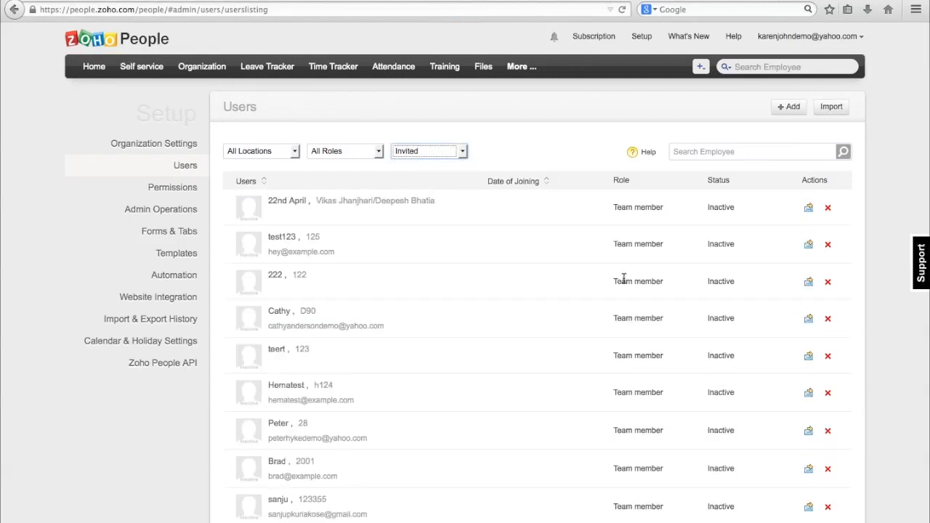
{"action": "scroll", "coordinate": [681, 308], "scroll_direction": "down", "scroll_amount": 2}
{"action": "scroll", "coordinate": [710, 312], "scroll_direction": "down", "scroll_amount": 5}
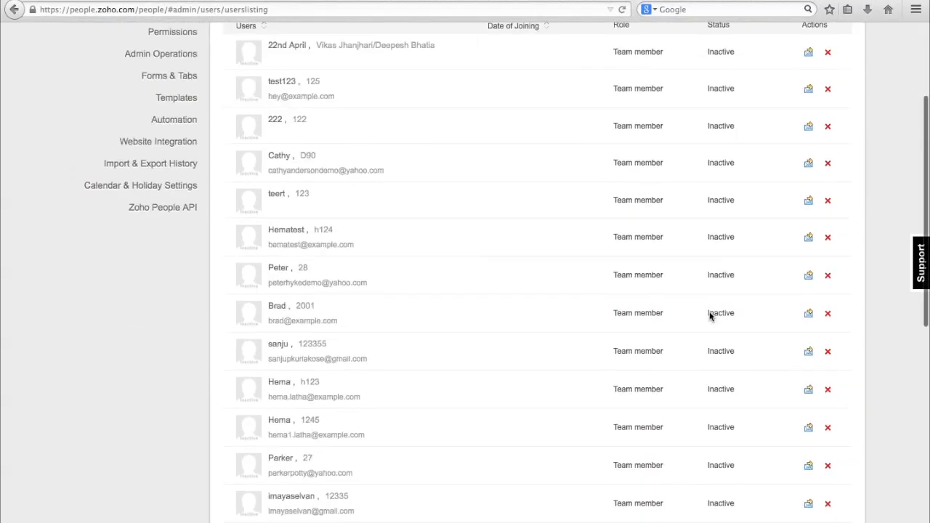
{"action": "scroll", "coordinate": [710, 316], "scroll_direction": "up", "scroll_amount": 7}
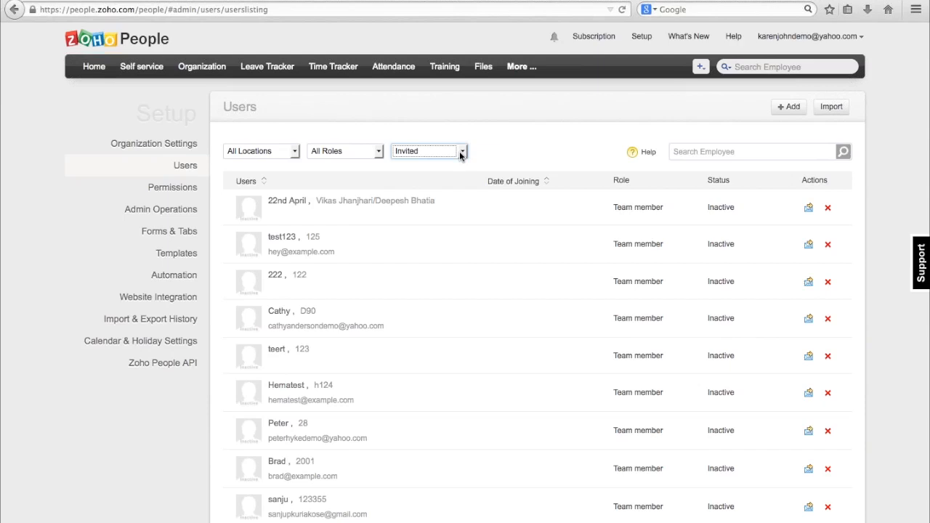
{"action": "scroll", "coordinate": [460, 154], "scroll_direction": "down", "scroll_amount": 1}
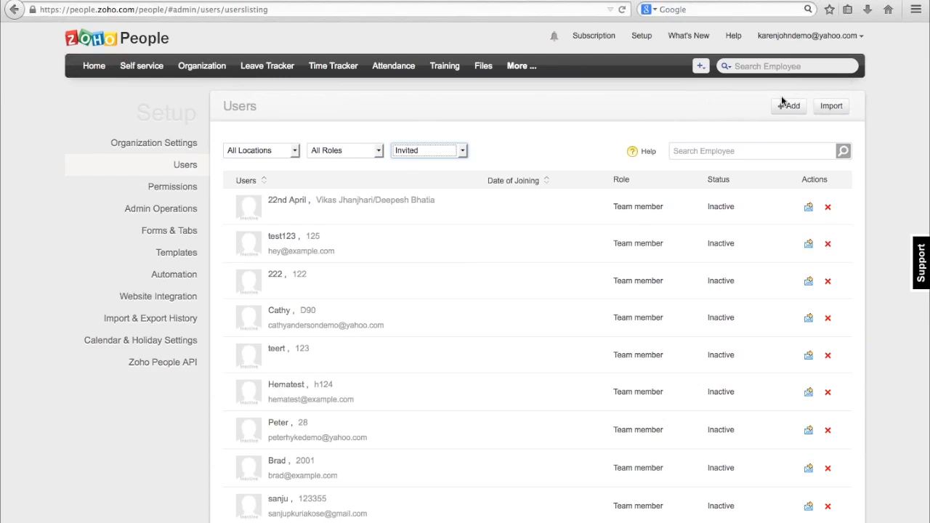
{"action": "left_click", "coordinate": [829, 107]}
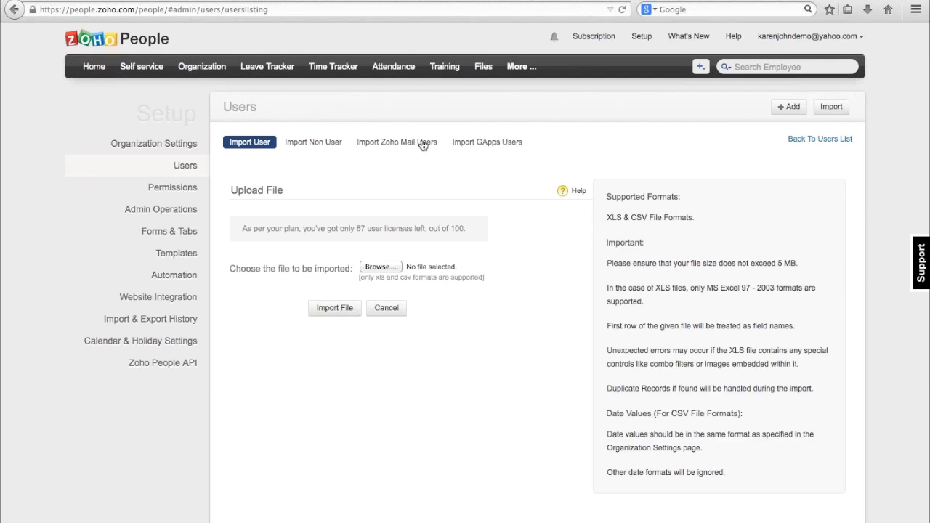
Open the self-service profile and review its basic, work, personal, contract, summary and work experience details.
{"action": "left_click", "coordinate": [146, 69]}
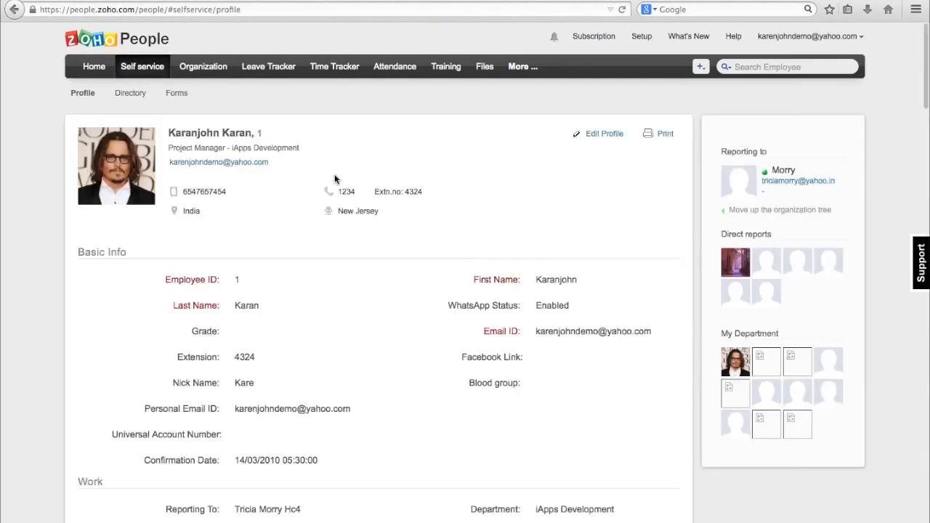
{"action": "scroll", "coordinate": [332, 270], "scroll_direction": "down", "scroll_amount": 4}
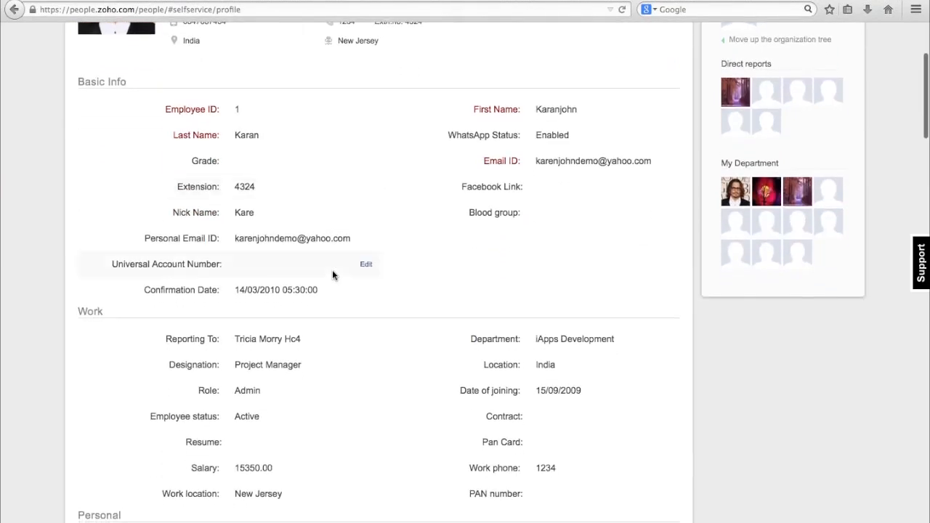
{"action": "scroll", "coordinate": [332, 269], "scroll_direction": "up", "scroll_amount": 3}
{"action": "scroll", "coordinate": [332, 270], "scroll_direction": "down", "scroll_amount": 2}
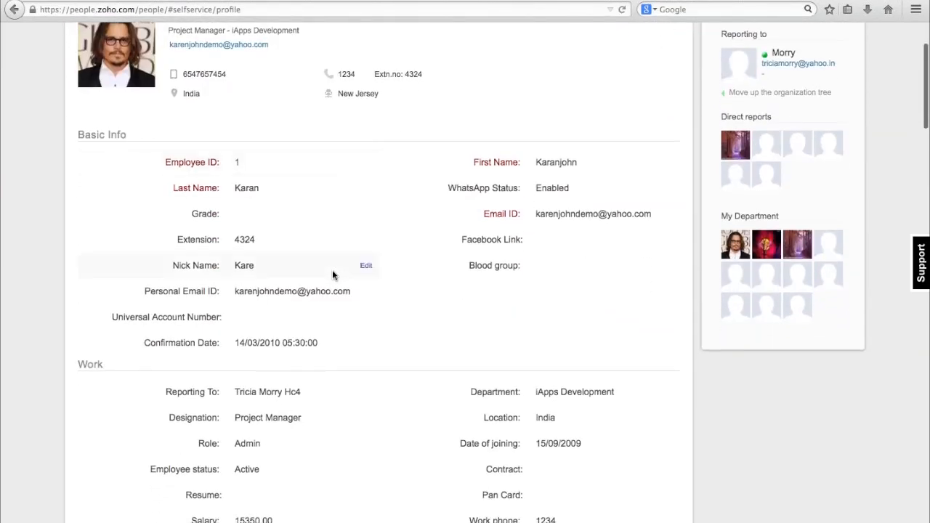
{"action": "scroll", "coordinate": [333, 270], "scroll_direction": "down", "scroll_amount": 8}
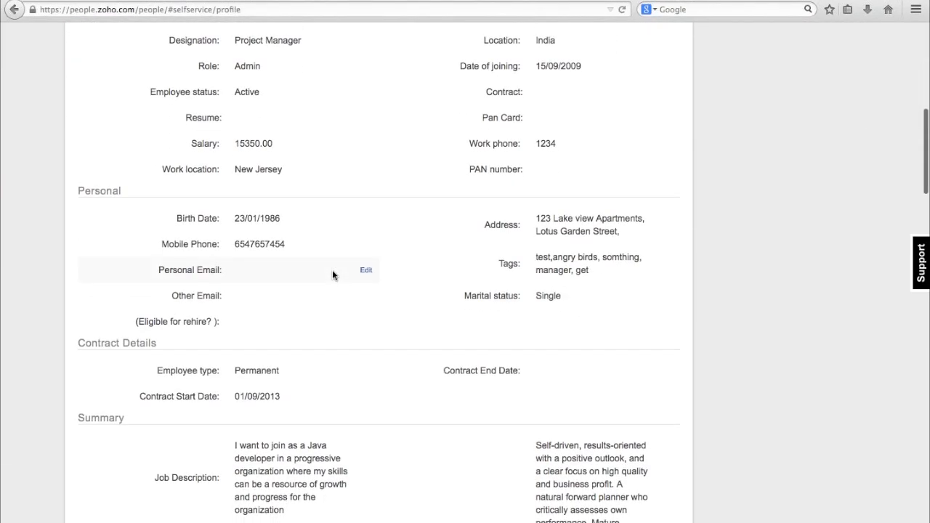
{"action": "scroll", "coordinate": [332, 270], "scroll_direction": "down", "scroll_amount": 6}
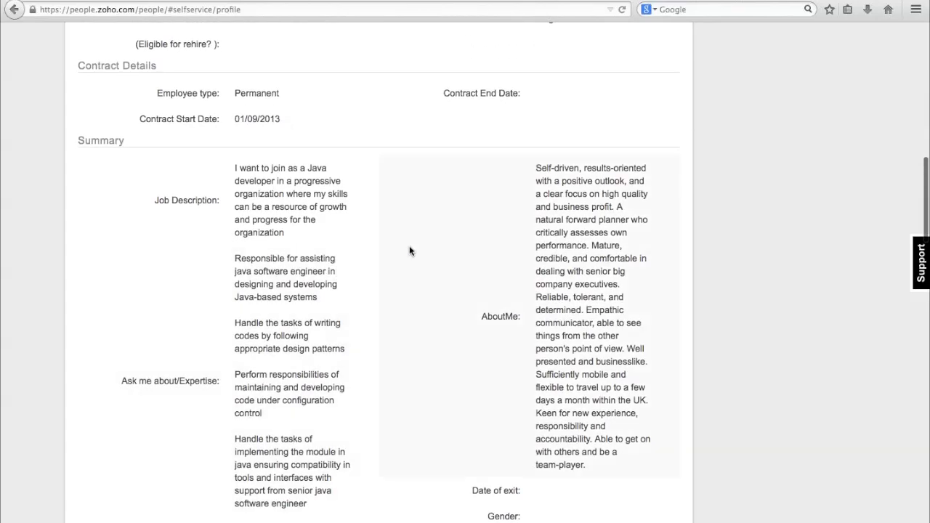
{"action": "scroll", "coordinate": [410, 251], "scroll_direction": "down", "scroll_amount": 4}
{"action": "scroll", "coordinate": [409, 251], "scroll_direction": "up", "scroll_amount": 14}
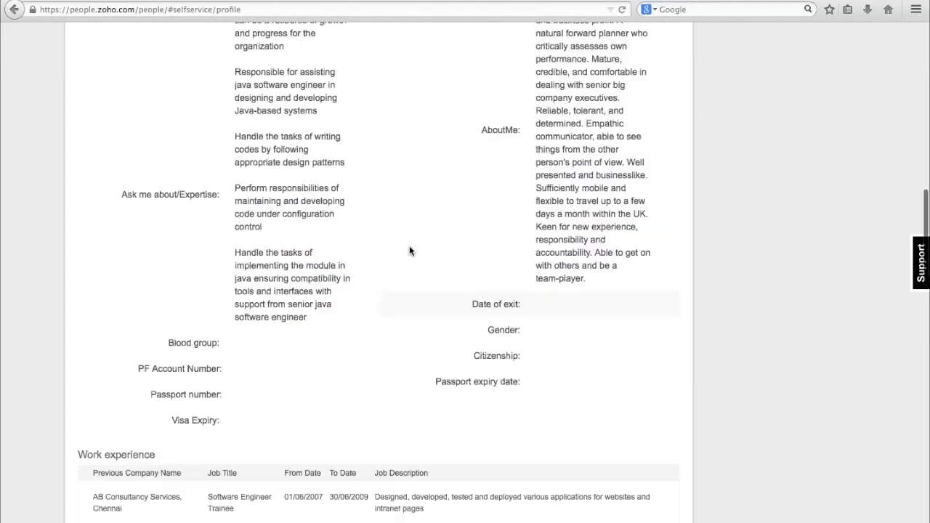
{"action": "scroll", "coordinate": [409, 251], "scroll_direction": "up", "scroll_amount": 7}
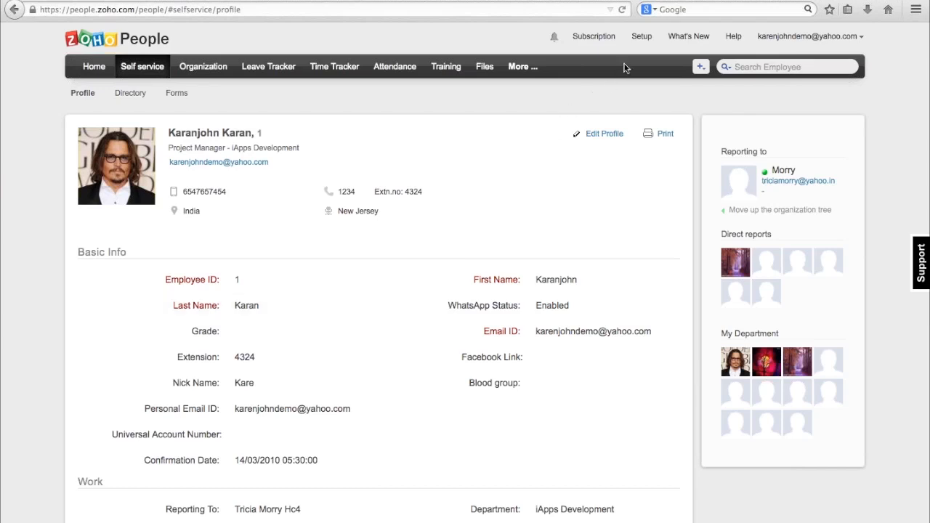
Open the Forms & Tabs settings in Setup and look through the list of forms grouped by tab.
{"action": "left_click", "coordinate": [642, 40]}
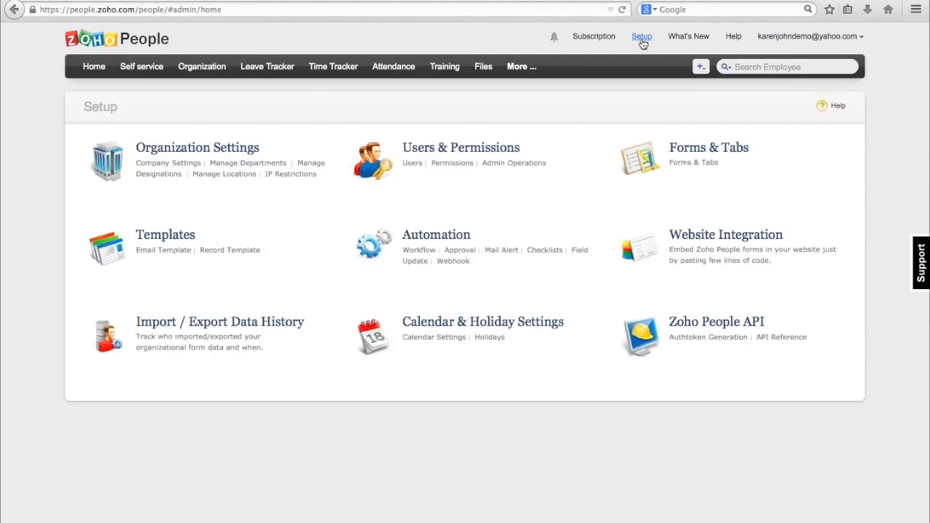
{"action": "left_click", "coordinate": [684, 162]}
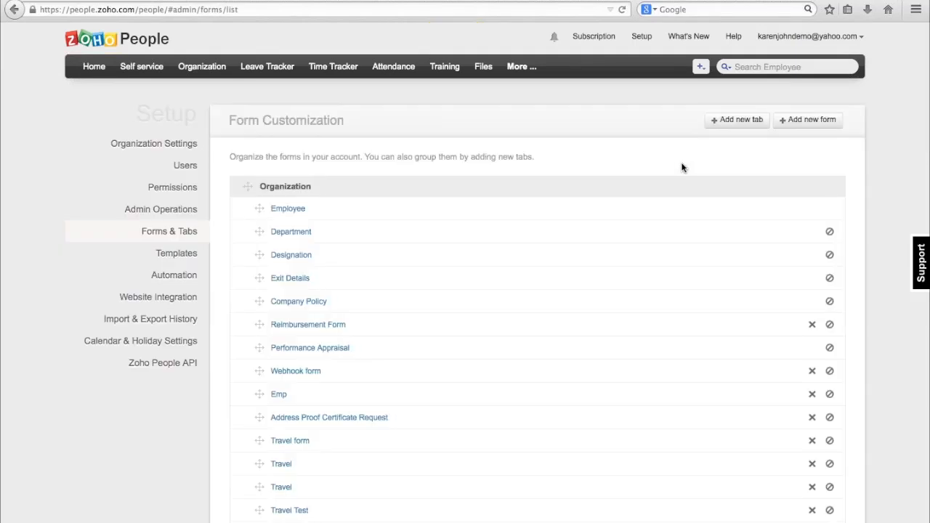
{"action": "scroll", "coordinate": [329, 251], "scroll_direction": "down", "scroll_amount": 10}
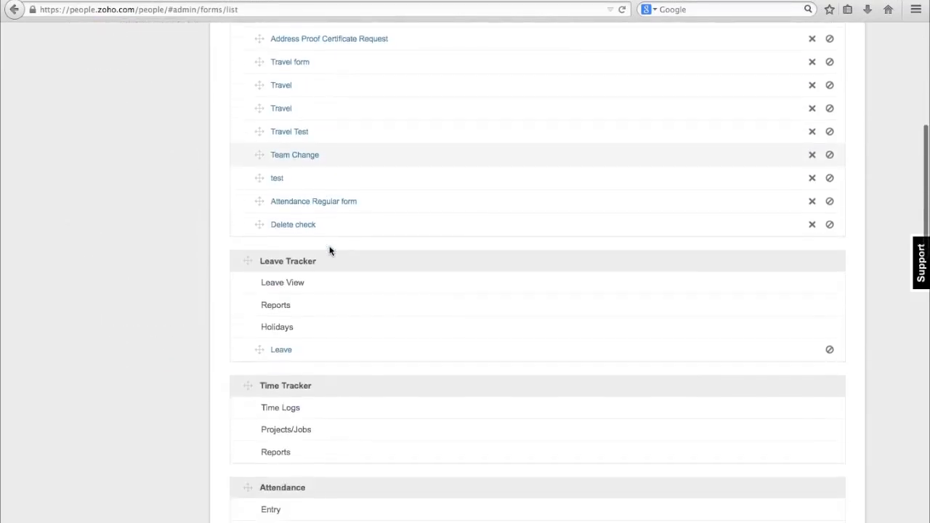
{"action": "scroll", "coordinate": [346, 243], "scroll_direction": "up", "scroll_amount": 10}
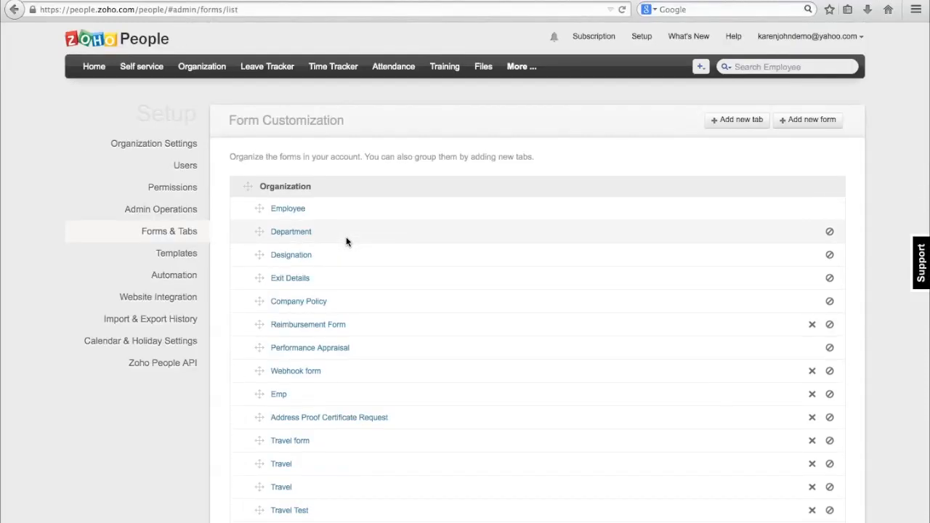
{"action": "scroll", "coordinate": [363, 229], "scroll_direction": "down", "scroll_amount": 1}
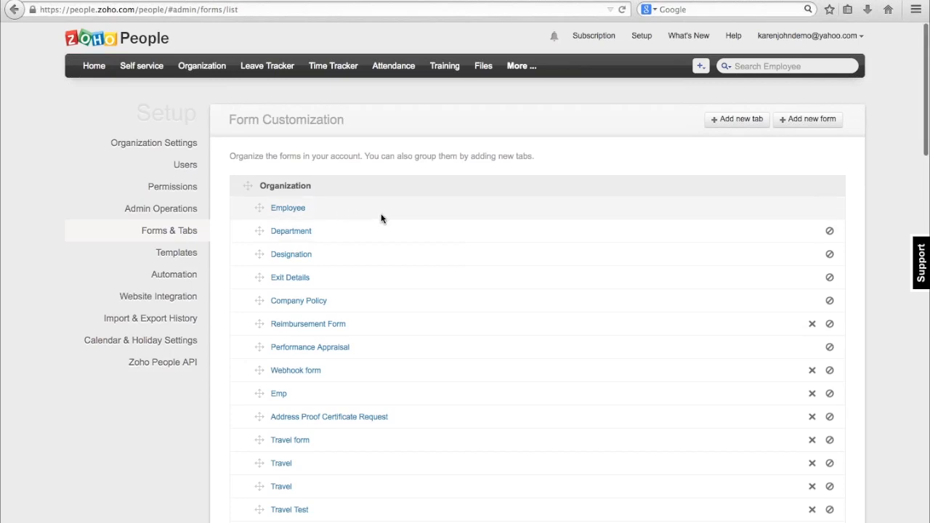
Open the Employee form for customization, examine its fields, and try adding a Single Line field to the Basic Info section.
{"action": "left_click", "coordinate": [286, 208]}
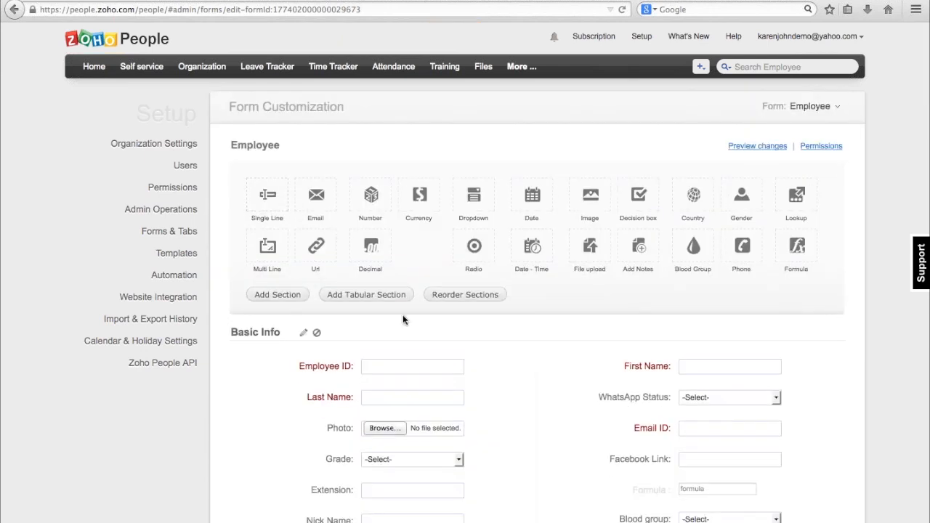
{"action": "scroll", "coordinate": [403, 312], "scroll_direction": "down", "scroll_amount": 5}
{"action": "scroll", "coordinate": [403, 310], "scroll_direction": "down", "scroll_amount": 5}
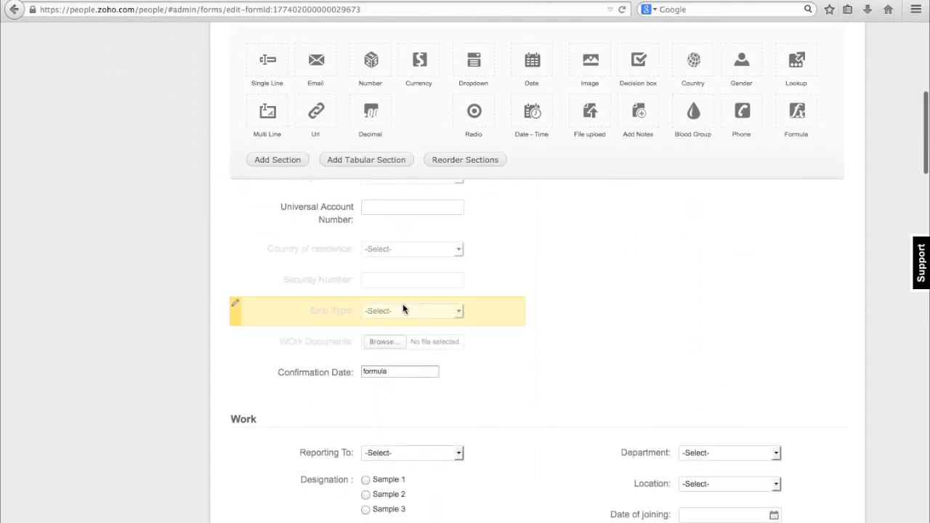
{"action": "scroll", "coordinate": [403, 310], "scroll_direction": "up", "scroll_amount": 5}
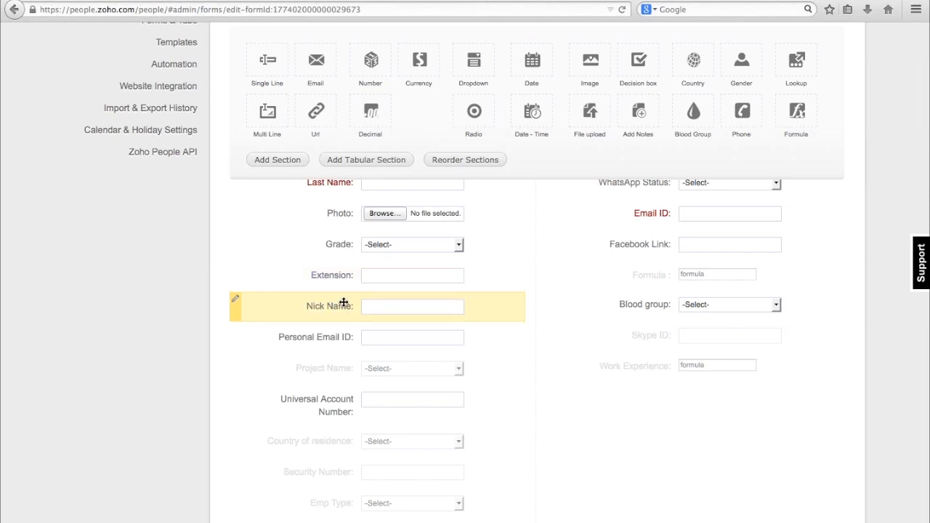
{"action": "scroll", "coordinate": [607, 305], "scroll_direction": "up", "scroll_amount": 3}
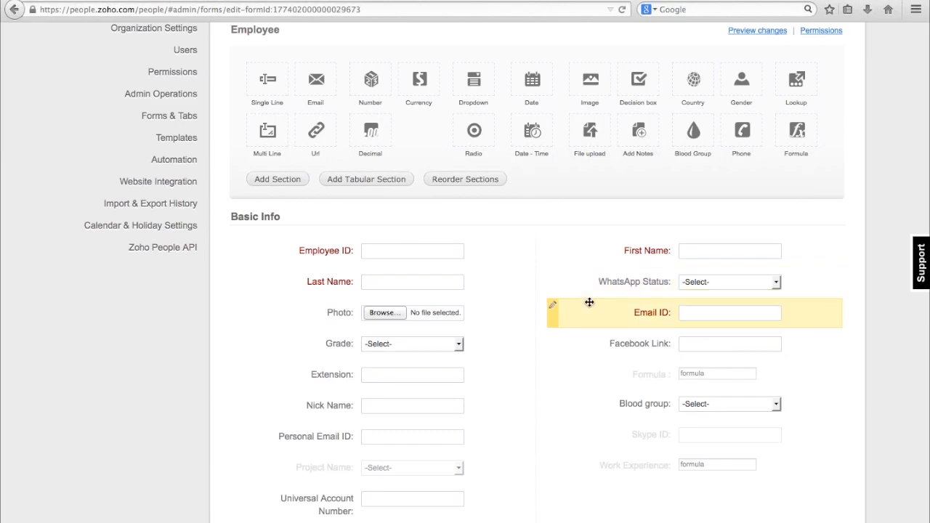
{"action": "left_click", "coordinate": [553, 369]}
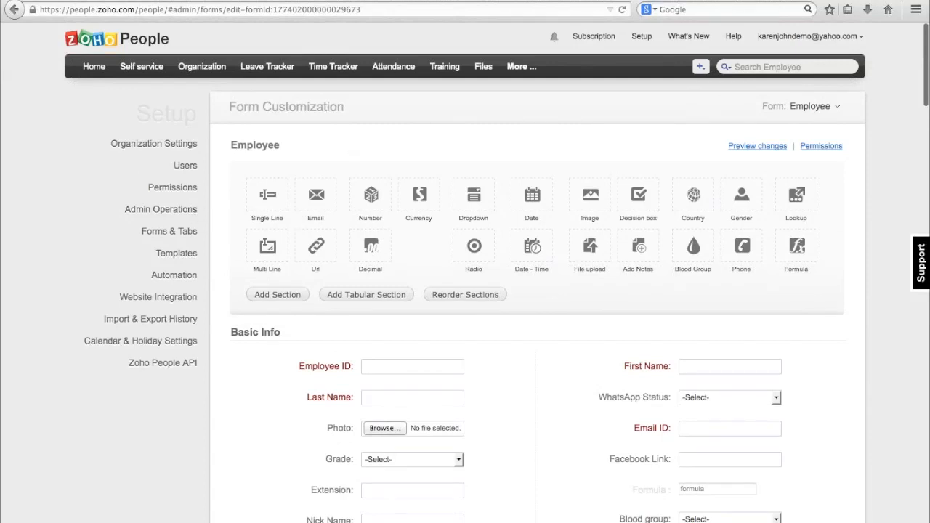
{"action": "left_click_drag", "start_coordinate": [267, 200], "coordinate": [445, 364]}
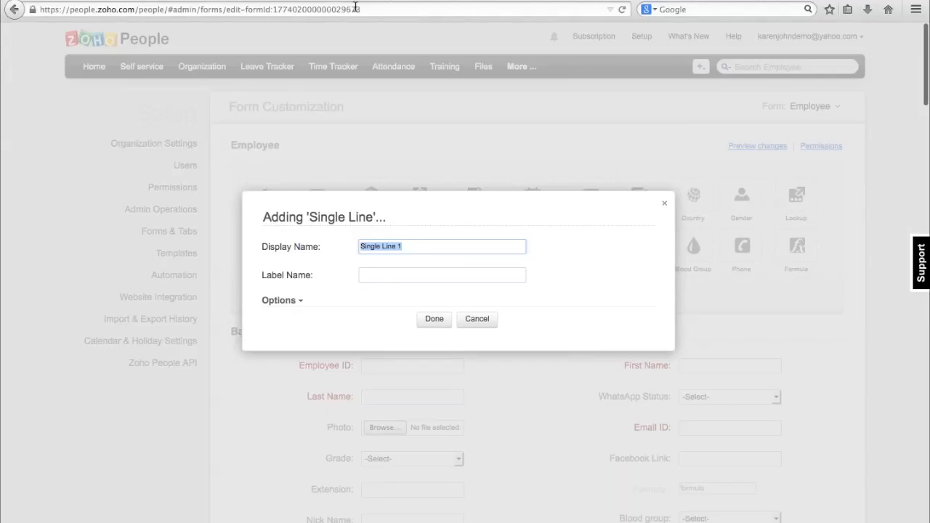
{"action": "left_click", "coordinate": [477, 318]}
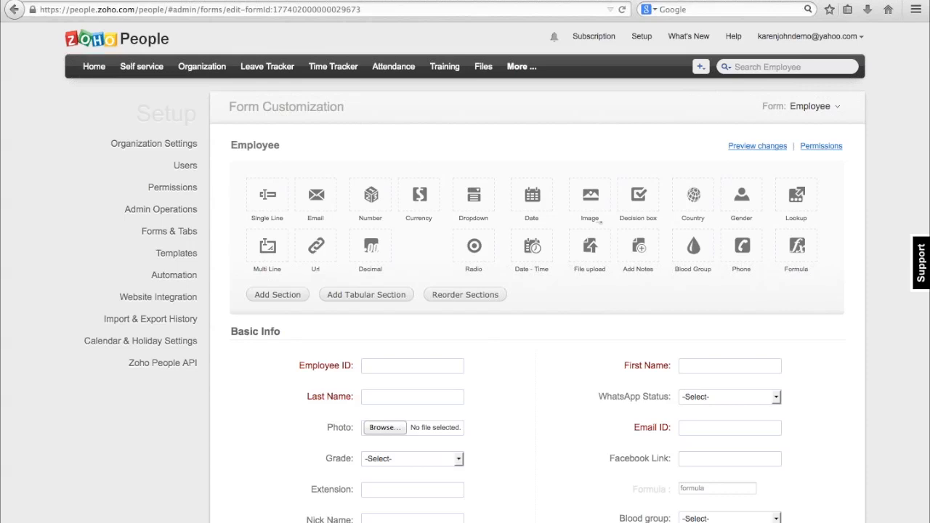
Return to the Forms & Tabs settings in Setup and start a new form named Asset Form.
{"action": "left_click", "coordinate": [642, 36]}
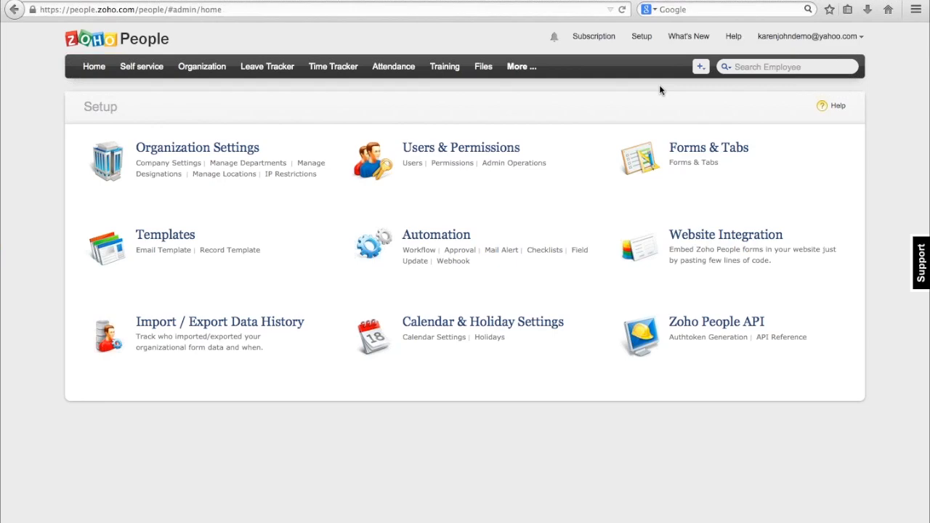
{"action": "left_click", "coordinate": [687, 163]}
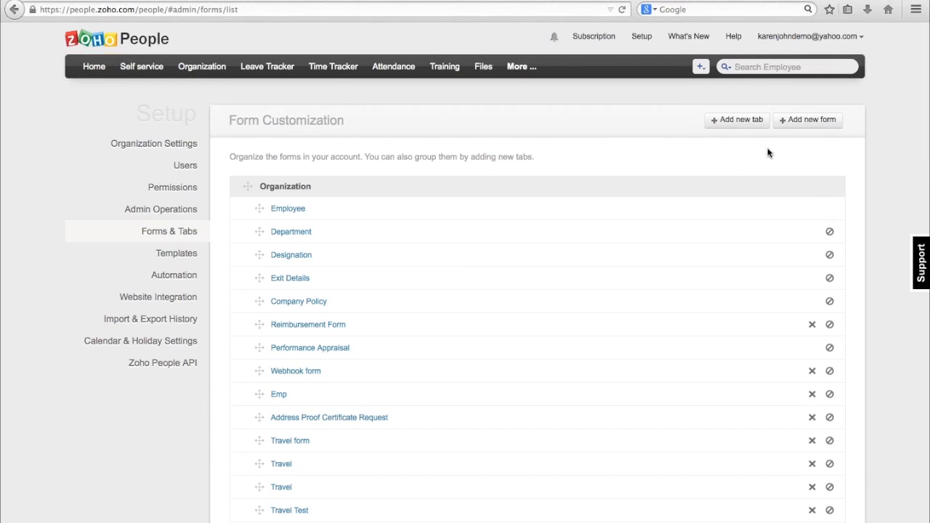
{"action": "left_click", "coordinate": [804, 121]}
{"action": "left_click", "coordinate": [485, 155]}
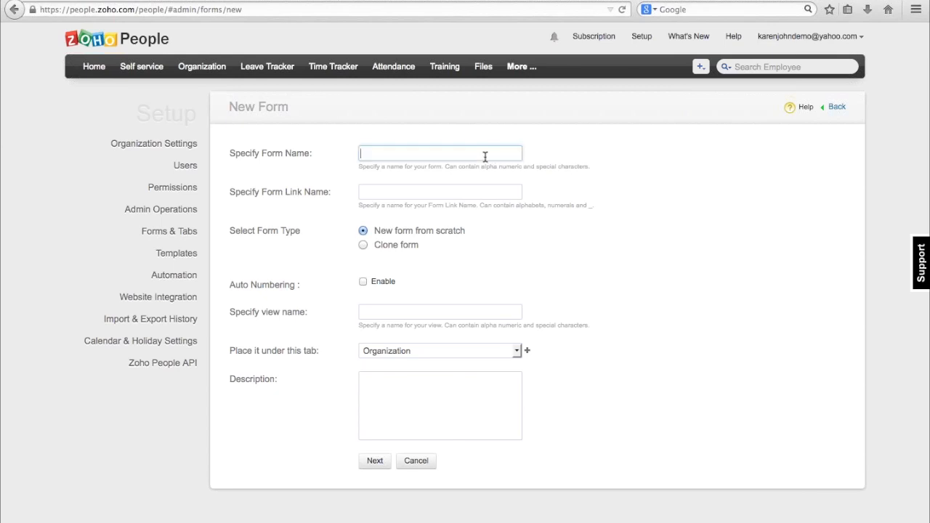
{"action": "type", "text": "Asset Form"}
{"action": "left_click", "coordinate": [439, 193]}
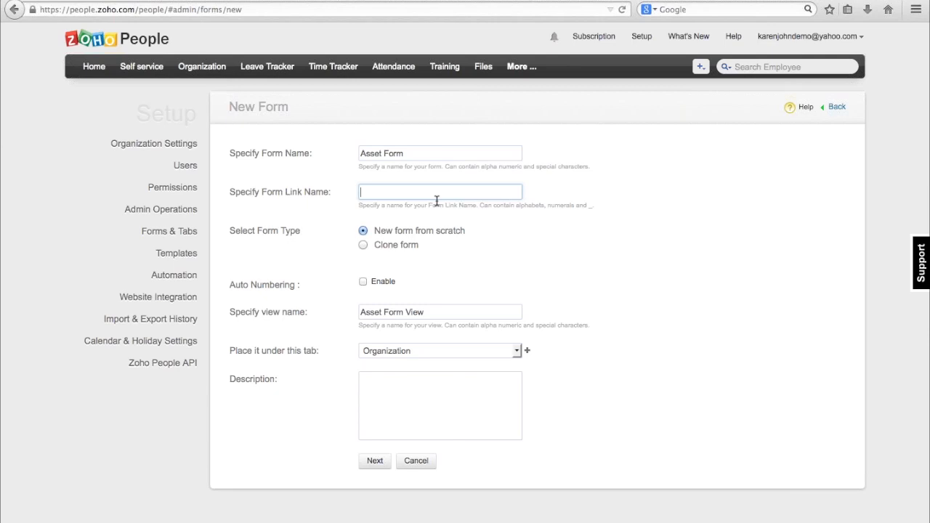
Set the form type to New form from scratch, place it under the Assets tab, and continue to its field layout.
{"action": "left_click", "coordinate": [363, 245]}
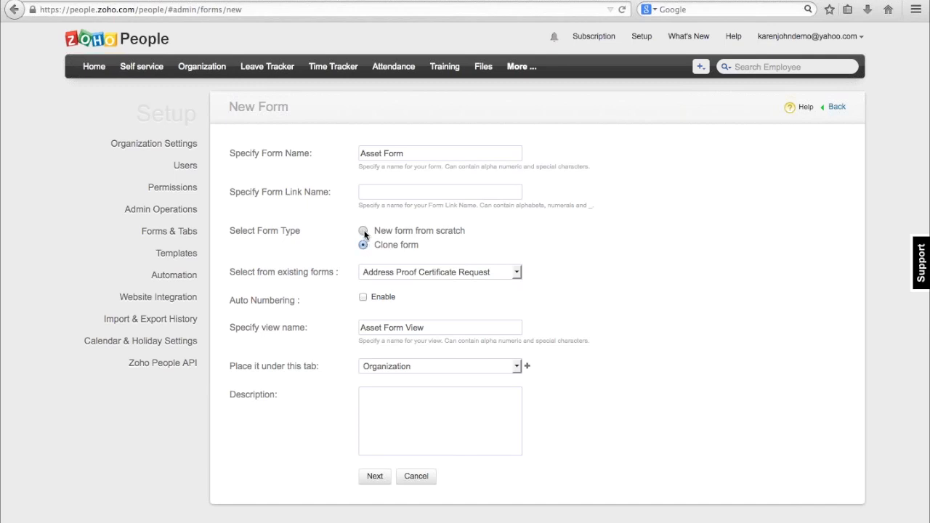
{"action": "left_click", "coordinate": [363, 230]}
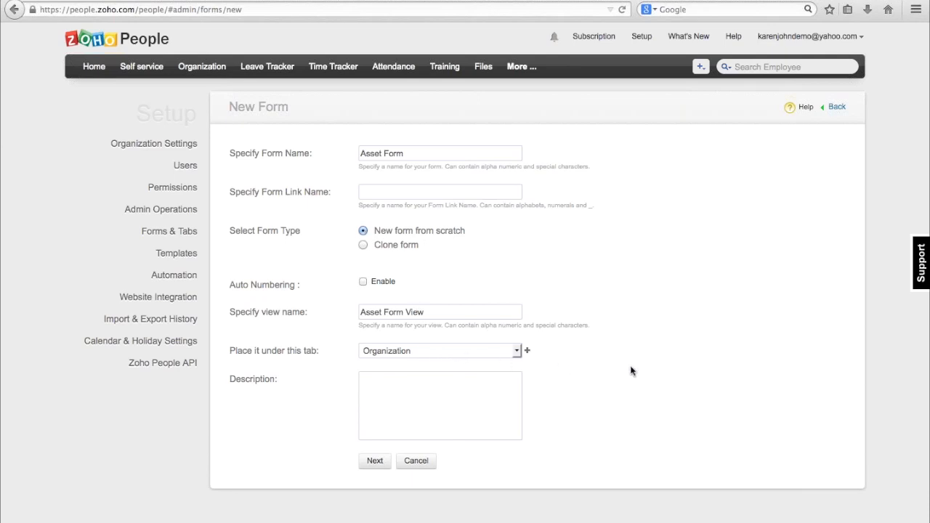
{"action": "left_click", "coordinate": [516, 352]}
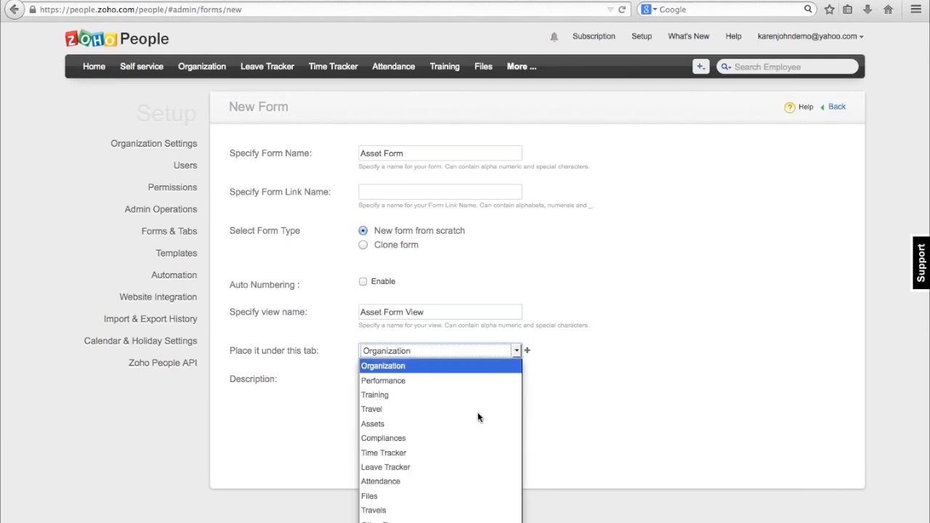
{"action": "key", "text": "Down"}
{"action": "key", "text": "Down"}
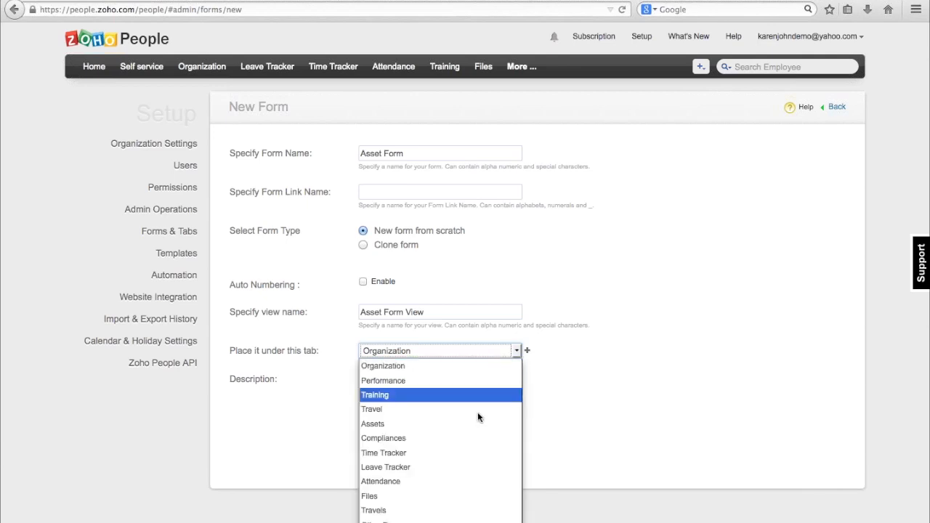
{"action": "left_click", "coordinate": [448, 424]}
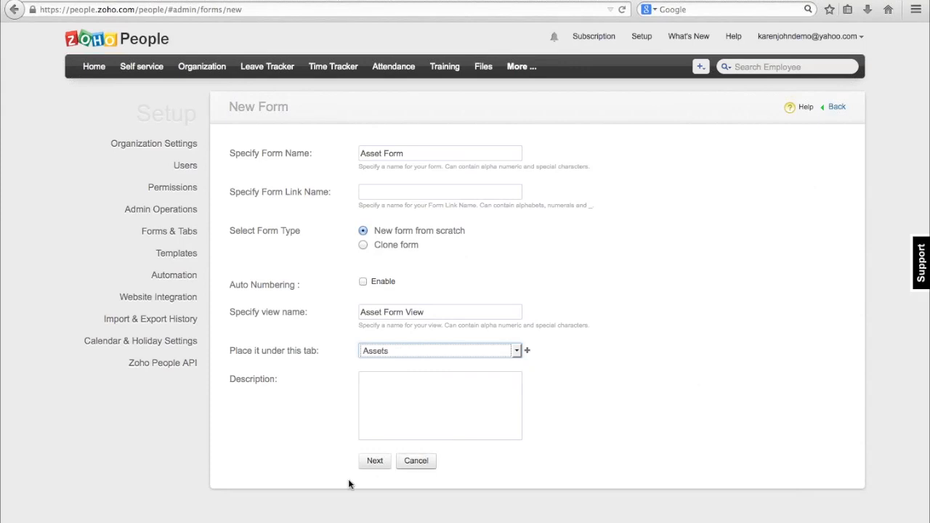
{"action": "left_click", "coordinate": [377, 463]}
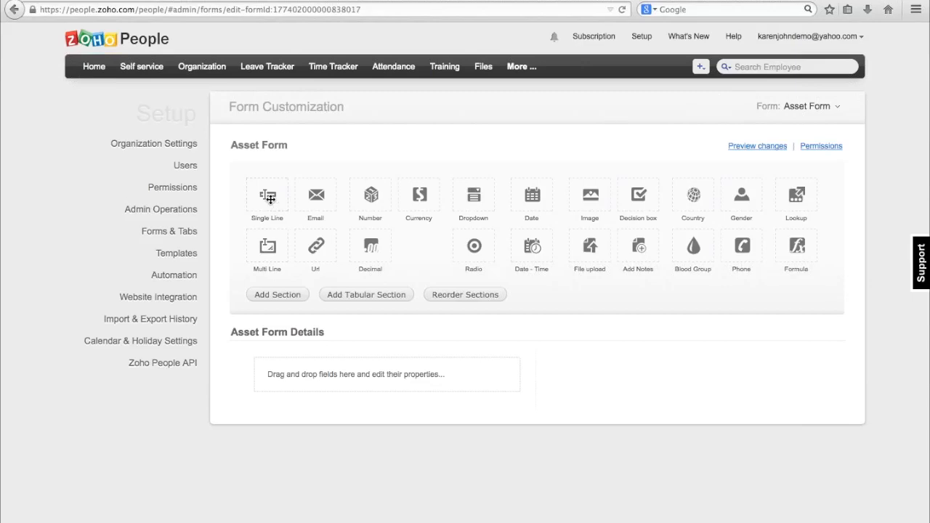
Add a Single Line field with the display name Asset Name to Asset Form Details and make it required.
{"action": "left_click_drag", "start_coordinate": [271, 199], "coordinate": [314, 364]}
{"action": "type", "text": "Asset "}
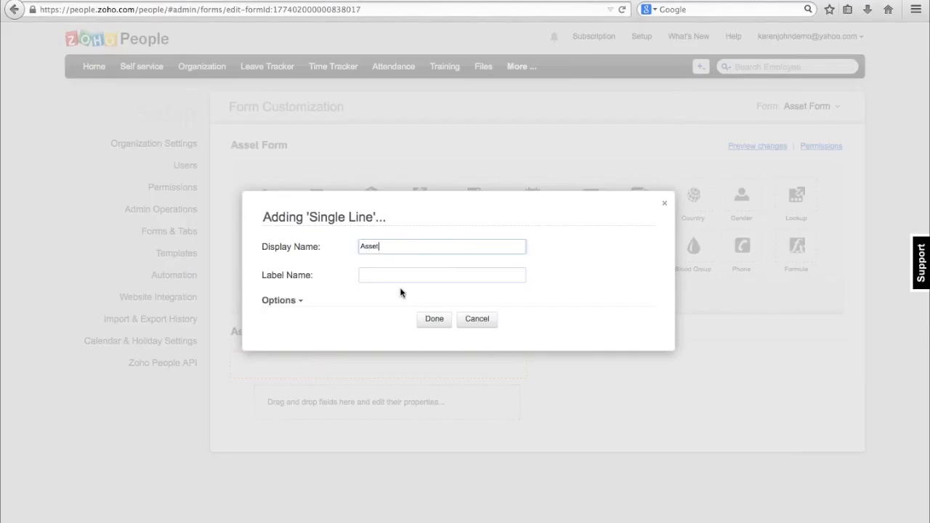
{"action": "type", "text": "Name"}
{"action": "left_click", "coordinate": [295, 303]}
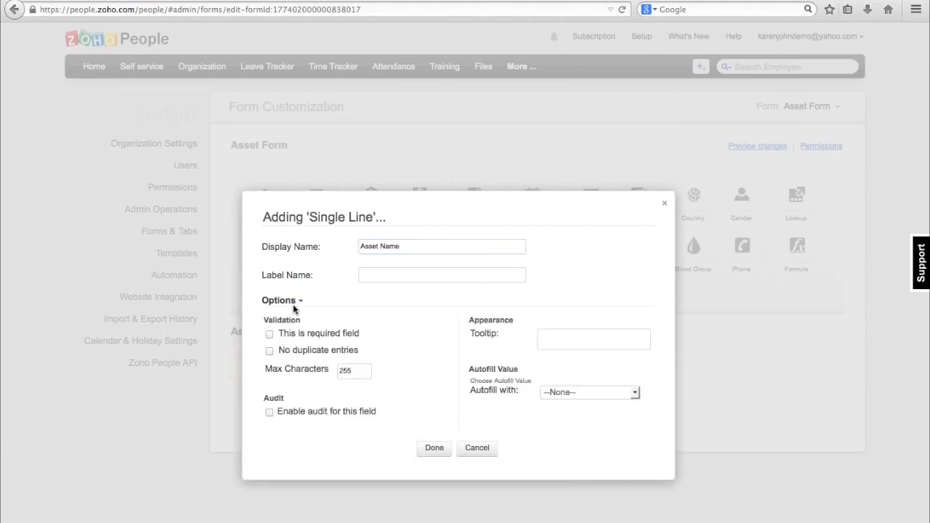
{"action": "left_click", "coordinate": [269, 334]}
{"action": "left_click", "coordinate": [433, 449]}
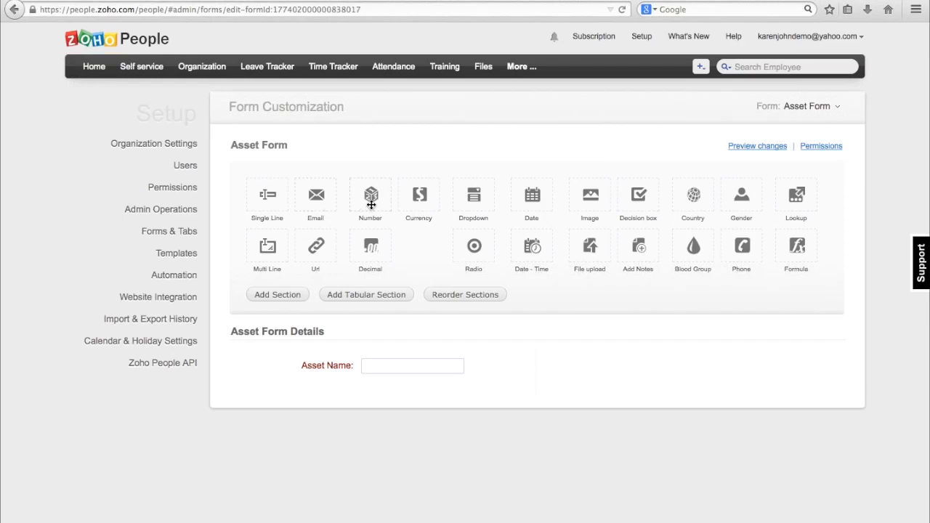
Add a Number field named Quantity beside the Asset Name field.
{"action": "left_click_drag", "start_coordinate": [371, 205], "coordinate": [629, 367]}
{"action": "type", "text": "Q"}
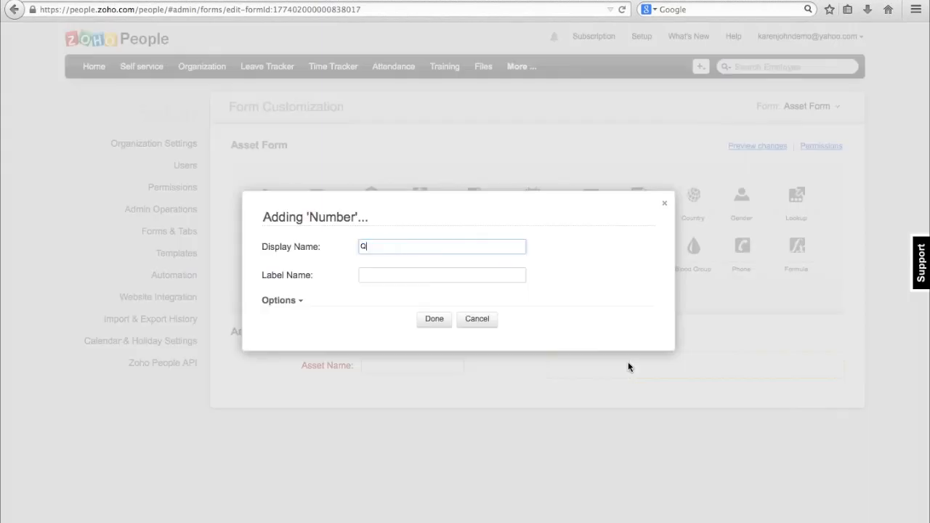
{"action": "type", "text": "uantity"}
{"action": "left_click", "coordinate": [444, 324]}
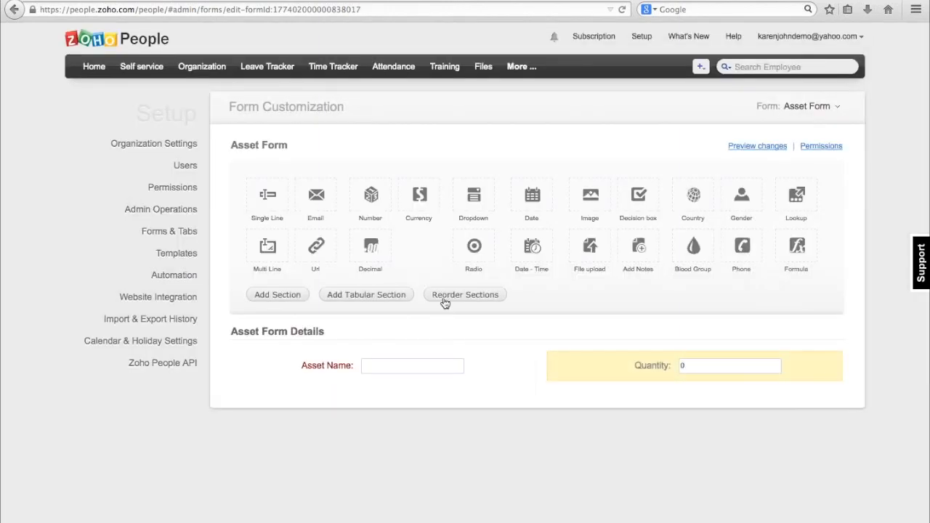
Add a Currency field named Amount below Asset Name, with USD United States Dollars as its currency type.
{"action": "left_click_drag", "start_coordinate": [419, 210], "coordinate": [379, 416]}
{"action": "type", "text": "Amount"}
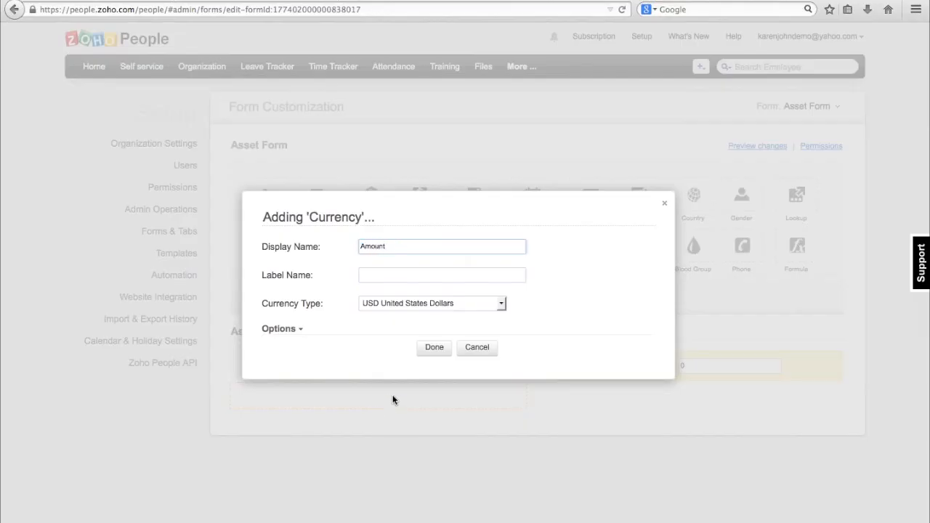
{"action": "left_click", "coordinate": [505, 303]}
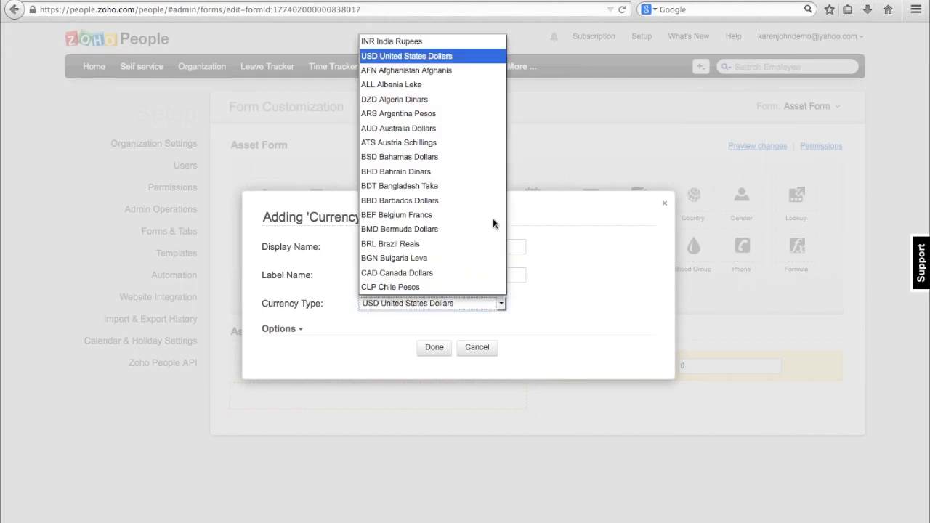
{"action": "left_click", "coordinate": [446, 56]}
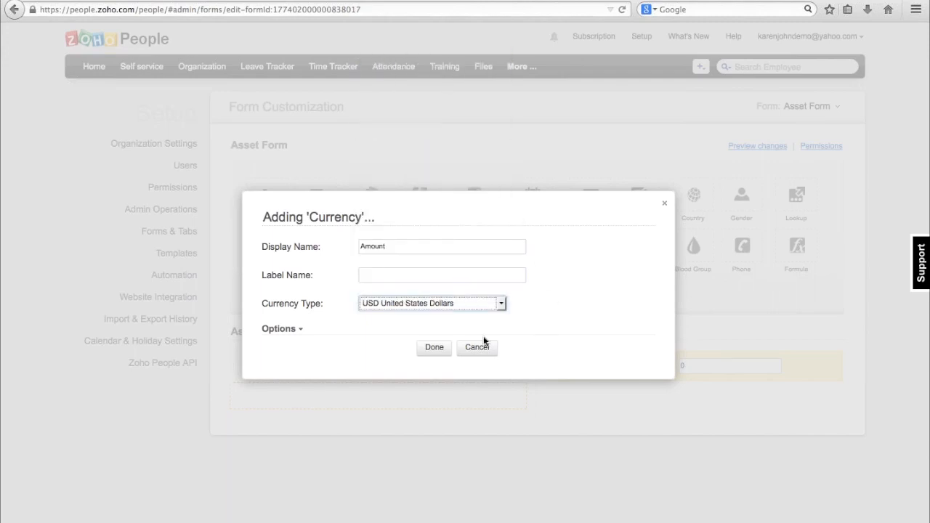
{"action": "left_click", "coordinate": [440, 349]}
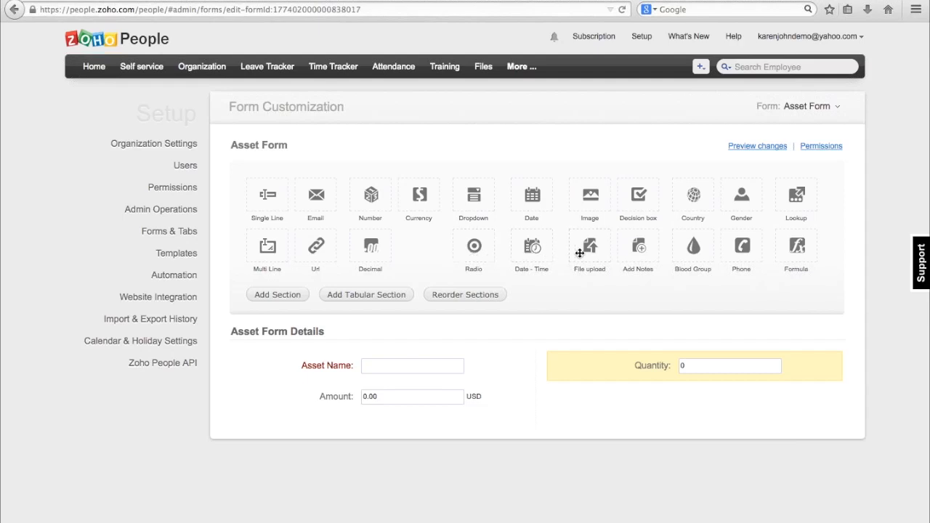
Add a File upload field named Receipts below the Quantity field.
{"action": "left_click_drag", "start_coordinate": [579, 253], "coordinate": [581, 258]}
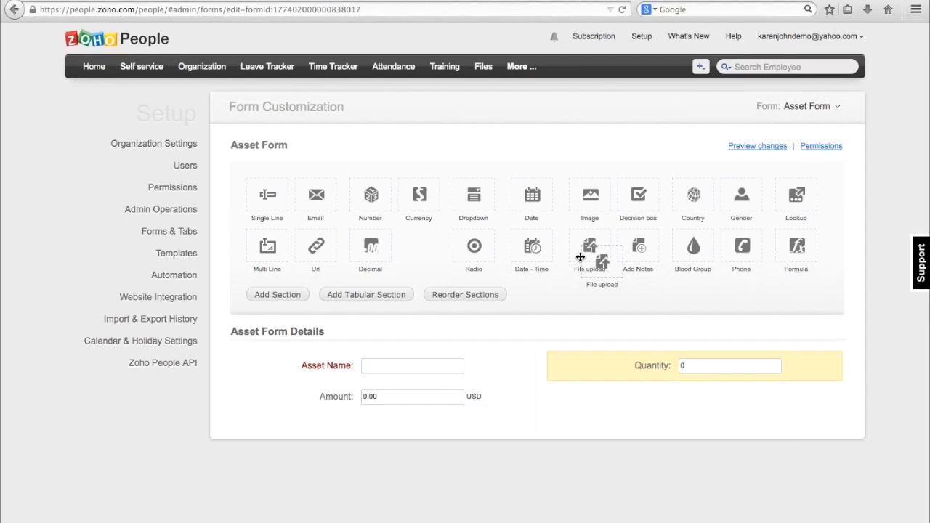
{"action": "left_click_drag", "start_coordinate": [581, 257], "coordinate": [611, 404]}
{"action": "type", "text": "r"}
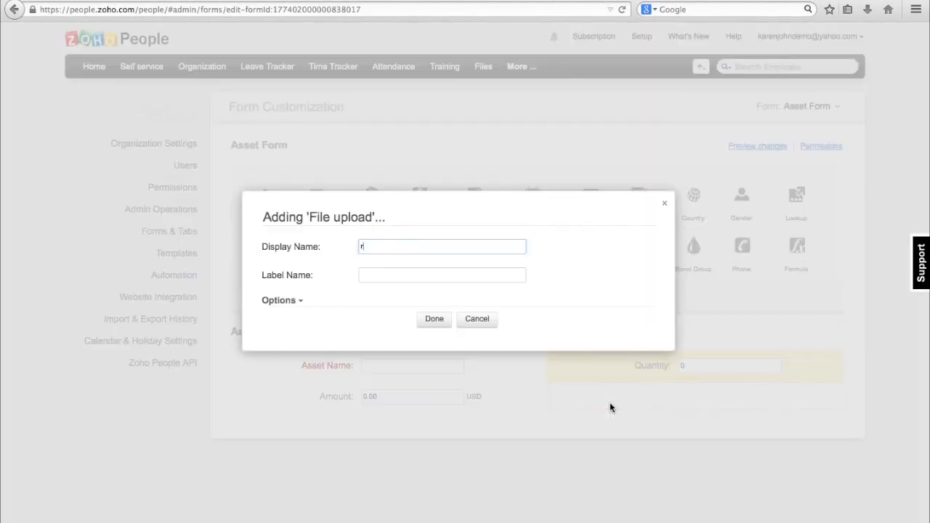
{"action": "type", "text": "ec"}
{"action": "key", "text": "BackSpace"}
{"action": "key", "text": "BackSpace"}
{"action": "key", "text": "BackSpace"}
{"action": "type", "text": "Receipts"}
{"action": "left_click", "coordinate": [434, 320]}
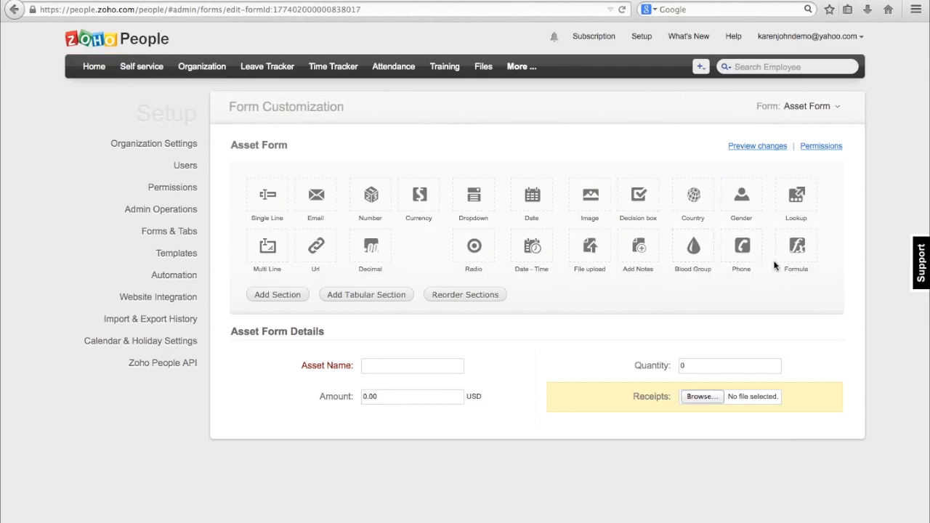
Add a Formula field with the display name Total Amount below the Amount field.
{"action": "left_click_drag", "start_coordinate": [792, 258], "coordinate": [384, 439]}
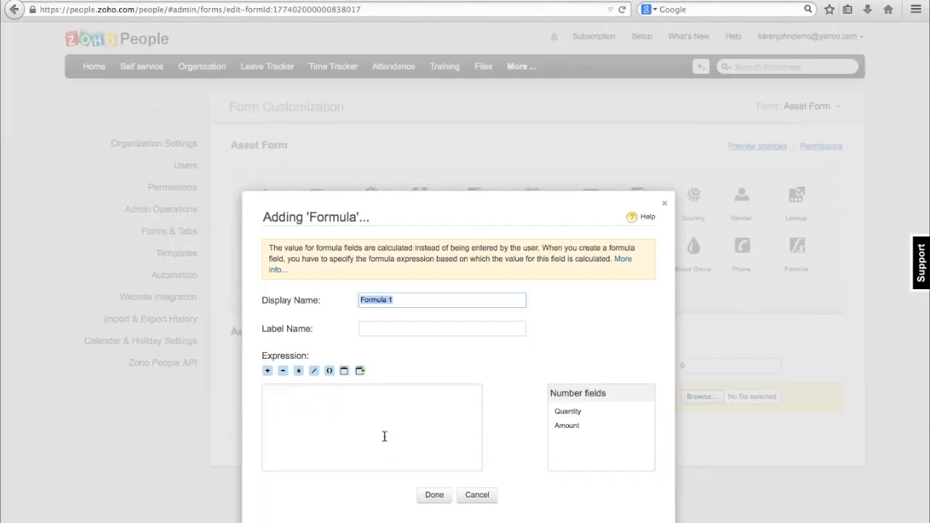
{"action": "type", "text": "Tota"}
{"action": "type", "text": "l Amount"}
Set the Total Amount formula expression to Quantity * Amount and finish the field.
{"action": "left_click", "coordinate": [558, 412]}
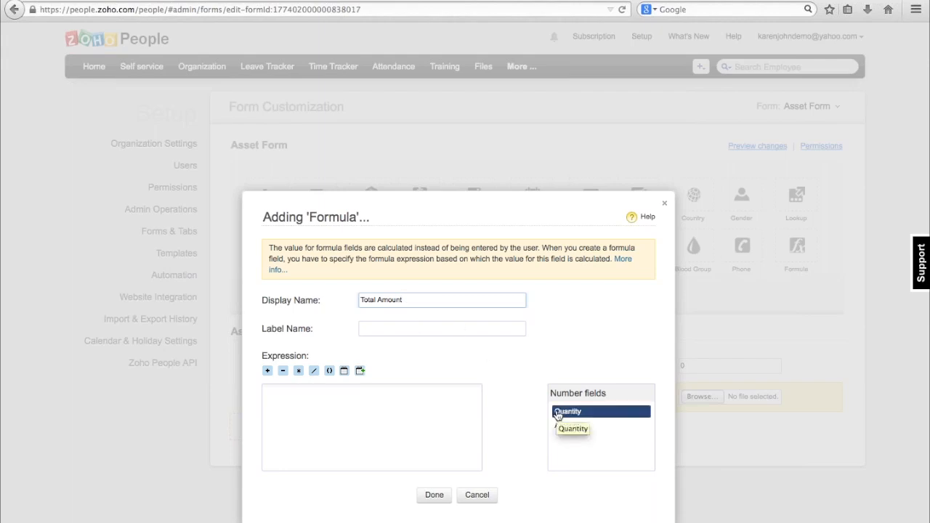
{"action": "double_click", "coordinate": [558, 412]}
{"action": "left_click", "coordinate": [299, 370]}
{"action": "left_click", "coordinate": [568, 426]}
{"action": "double_click", "coordinate": [568, 425]}
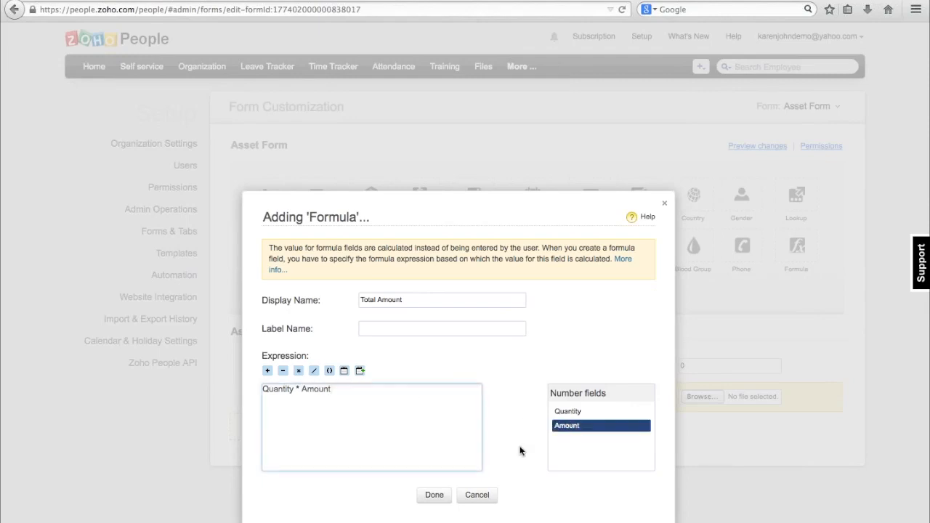
{"action": "left_click", "coordinate": [434, 497]}
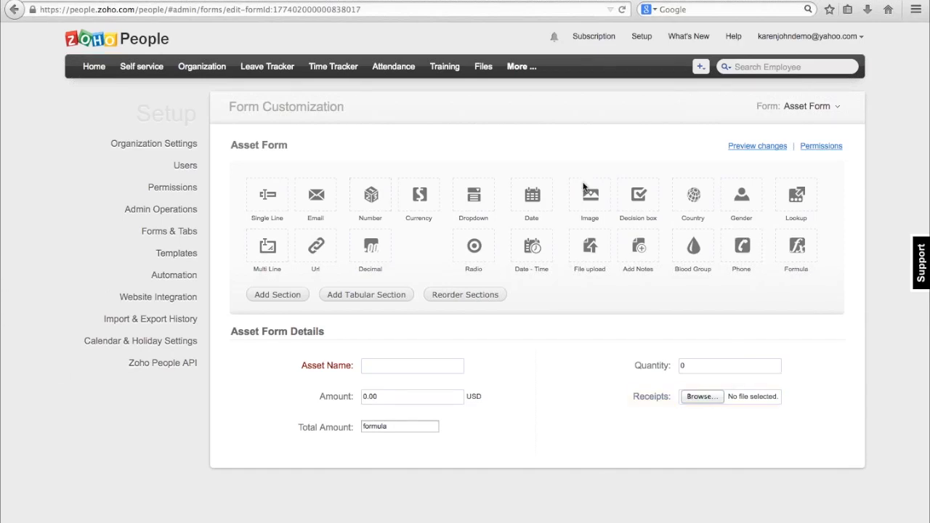
Add a Lookup field named Employee ID below Receipts, displayed as Dropdown (Single Select).
{"action": "left_click_drag", "start_coordinate": [784, 203], "coordinate": [672, 435]}
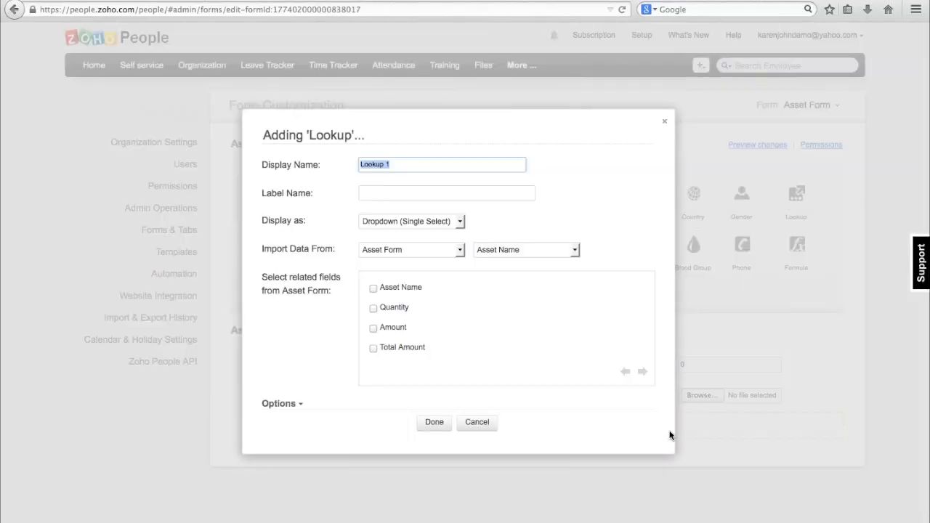
{"action": "key", "text": "BackSpace"}
{"action": "type", "text": "Employee ID"}
{"action": "left_click", "coordinate": [460, 221]}
{"action": "left_click", "coordinate": [461, 217]}
{"action": "left_click", "coordinate": [461, 218]}
{"action": "left_click", "coordinate": [448, 233]}
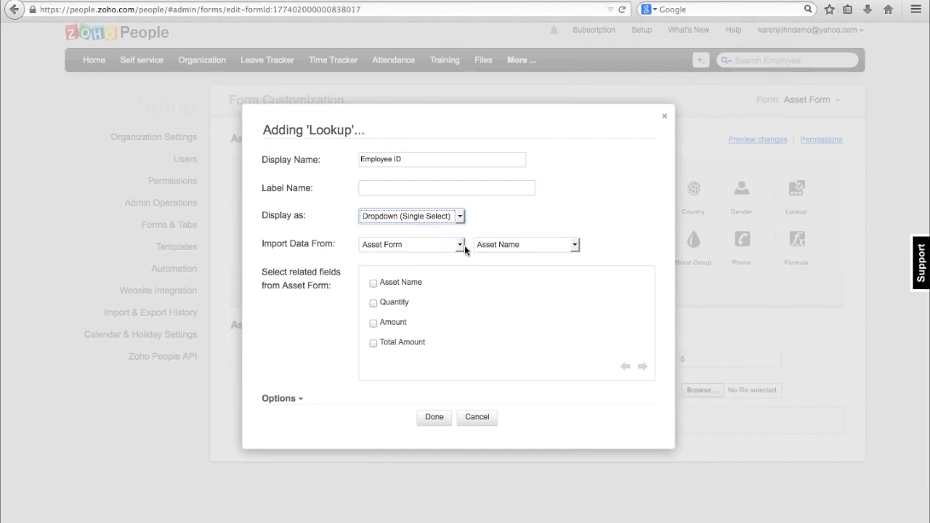
Import the lookup's data from the Employee form's Employee ID, with First Name and Last Name as related fields, and make it required.
{"action": "left_click", "coordinate": [464, 246]}
{"action": "scroll", "coordinate": [426, 320], "scroll_direction": "up", "scroll_amount": 10}
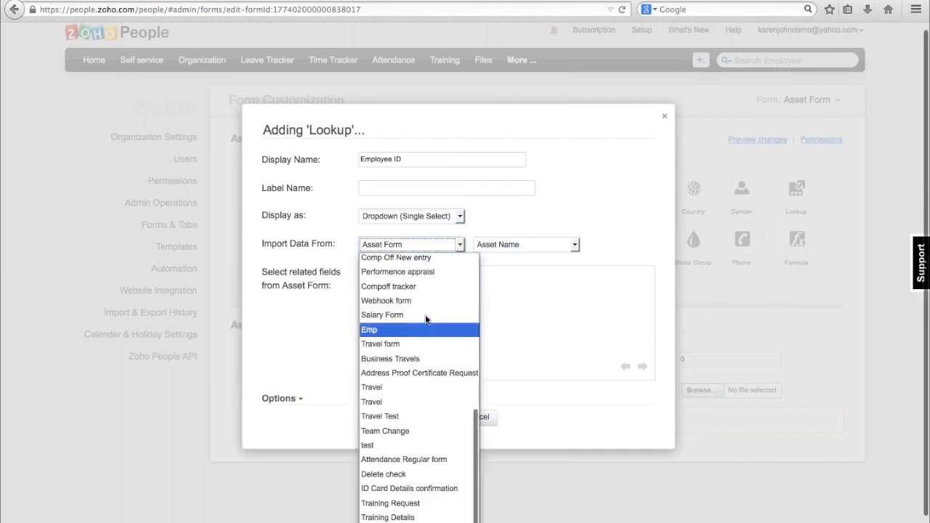
{"action": "left_click", "coordinate": [409, 260]}
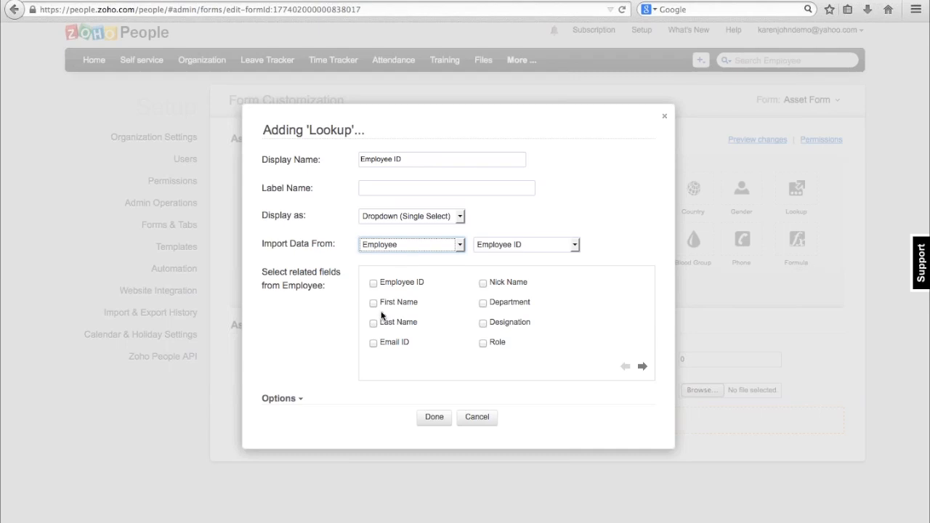
{"action": "left_click", "coordinate": [372, 304]}
{"action": "left_click", "coordinate": [372, 322]}
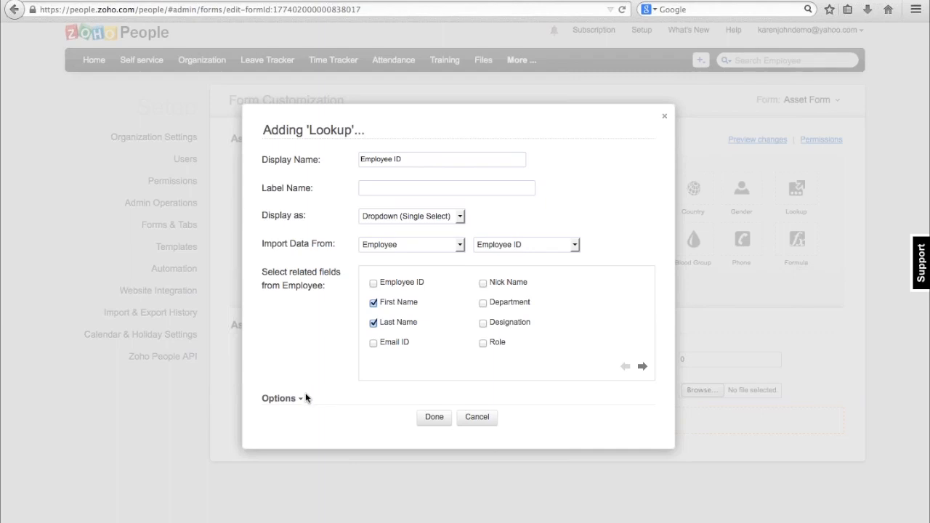
{"action": "left_click", "coordinate": [298, 401]}
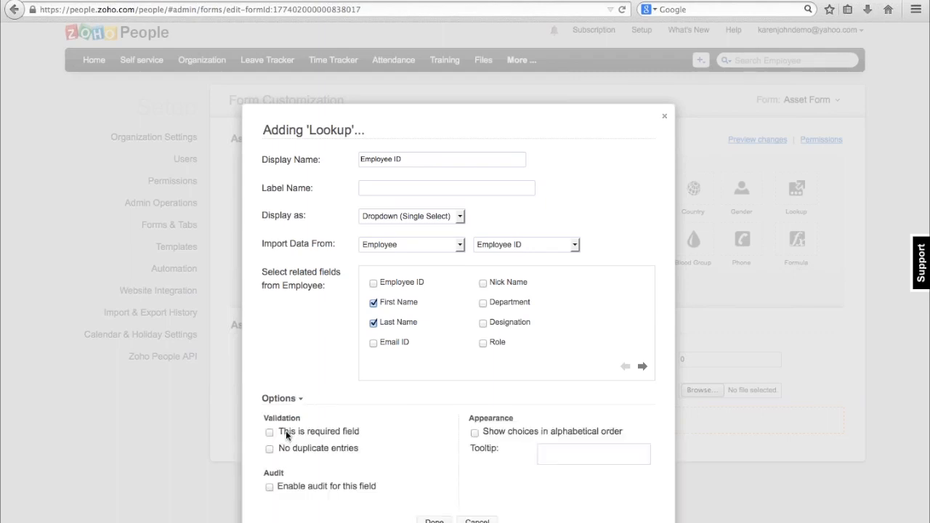
{"action": "left_click", "coordinate": [270, 433]}
{"action": "left_click", "coordinate": [434, 521]}
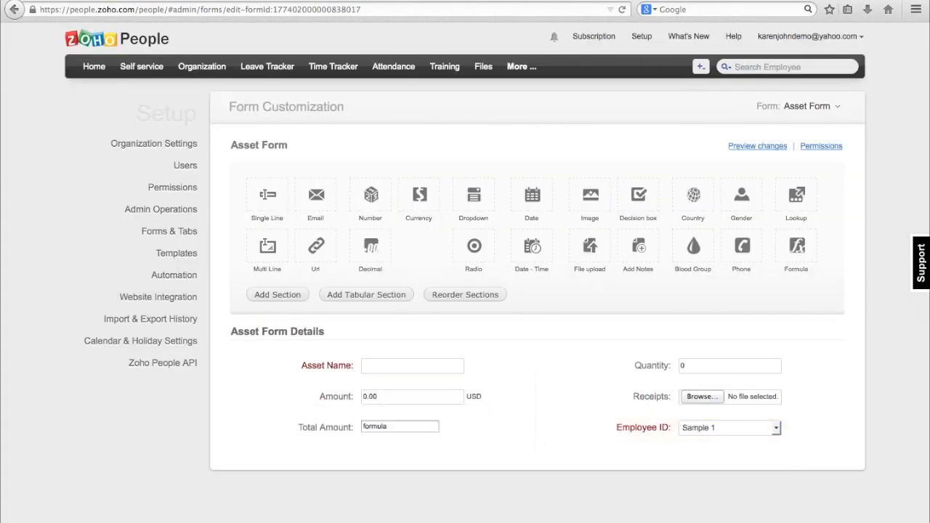
Preview the Asset Form and enter Computer as the asset name with a quantity of 2.
{"action": "left_click", "coordinate": [739, 148]}
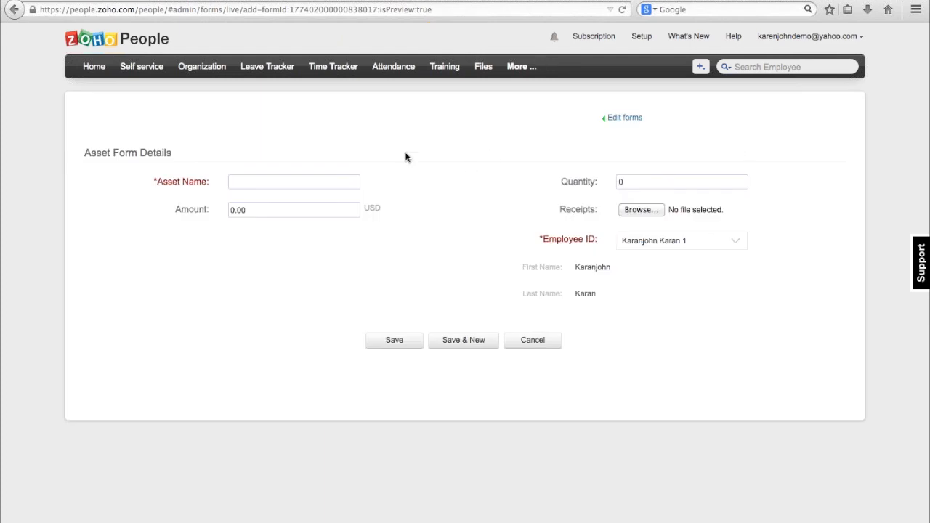
{"action": "left_click", "coordinate": [319, 181]}
{"action": "type", "text": "Computer"}
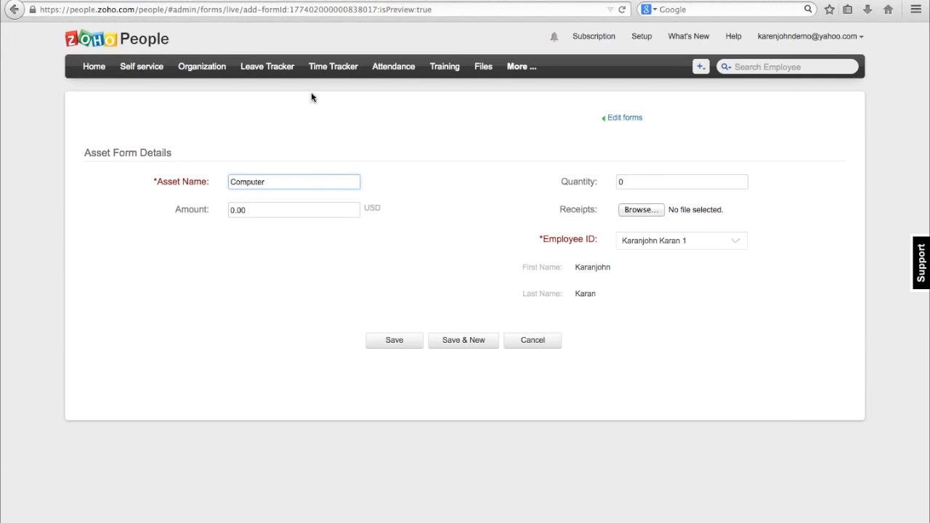
{"action": "left_click", "coordinate": [649, 184]}
{"action": "type", "text": "2"}
{"action": "left_click", "coordinate": [642, 196]}
Set the asset's amount to 200 USD.
{"action": "left_click", "coordinate": [244, 209]}
{"action": "key", "text": "BackSpace"}
{"action": "key", "text": "BackSpace"}
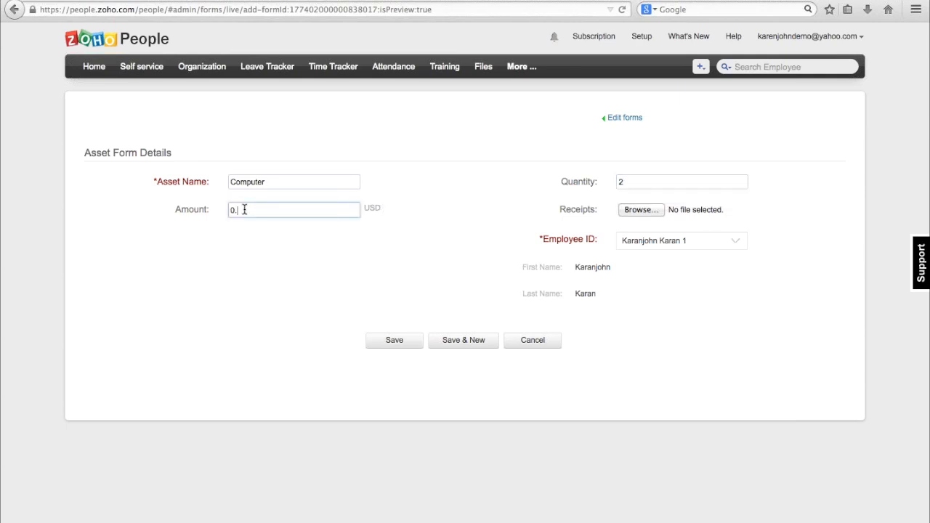
{"action": "key", "text": "BackSpace"}
{"action": "key", "text": "BackSpace"}
{"action": "type", "text": "200"}
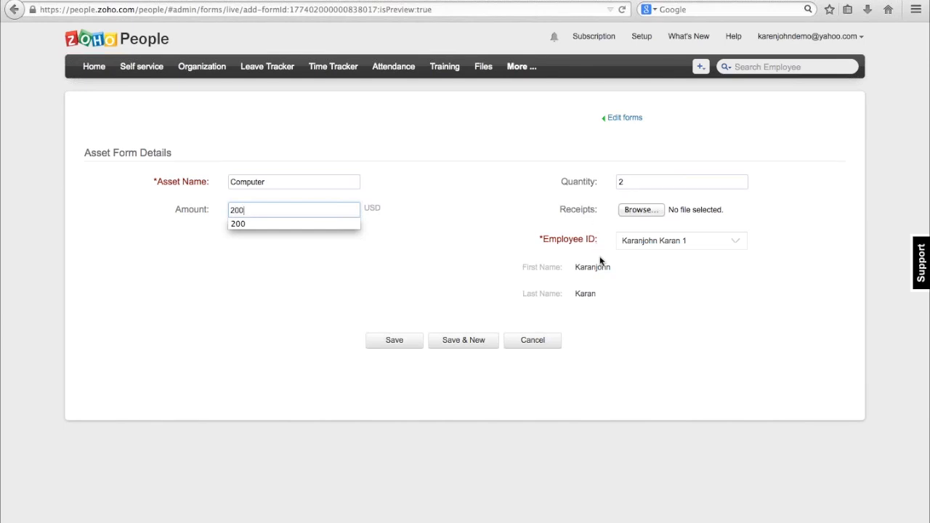
{"action": "left_click", "coordinate": [660, 271]}
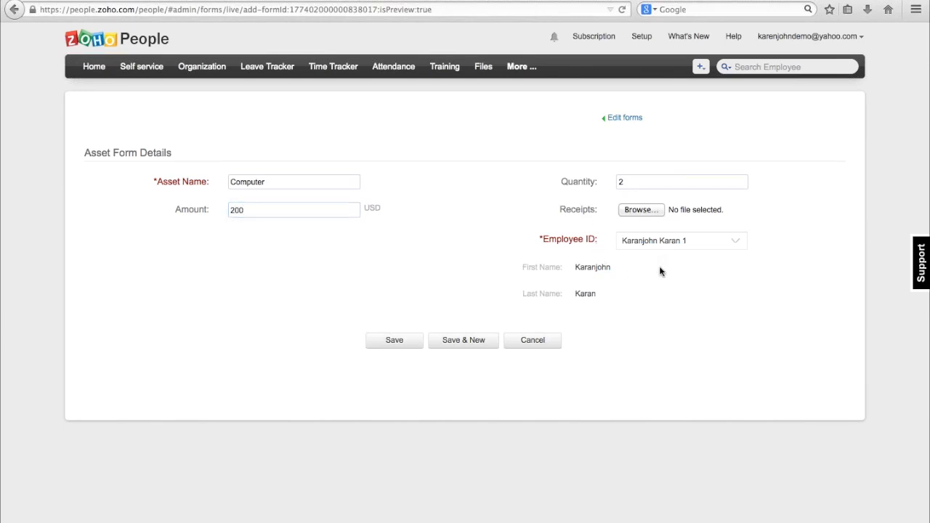
Assign the asset to a different employee through the Employee ID lookup and save the record.
{"action": "left_click", "coordinate": [726, 247]}
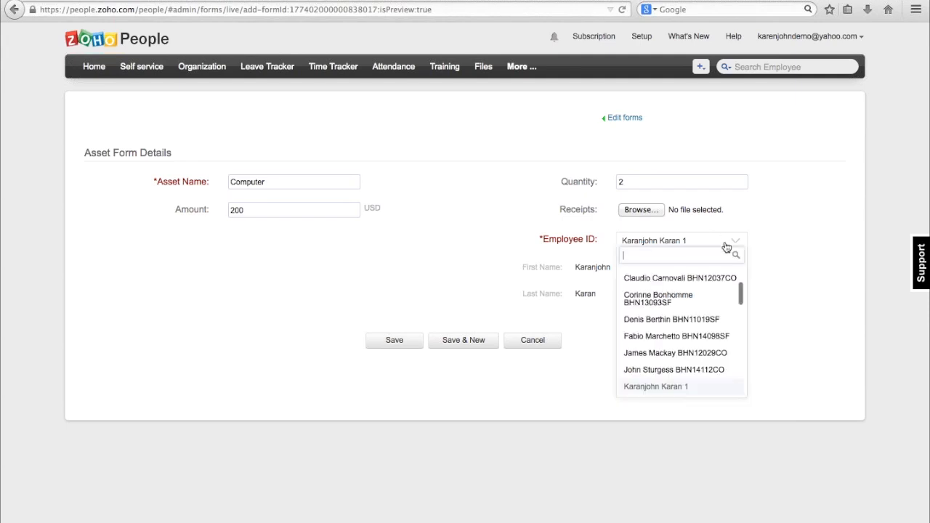
{"action": "left_click", "coordinate": [686, 319]}
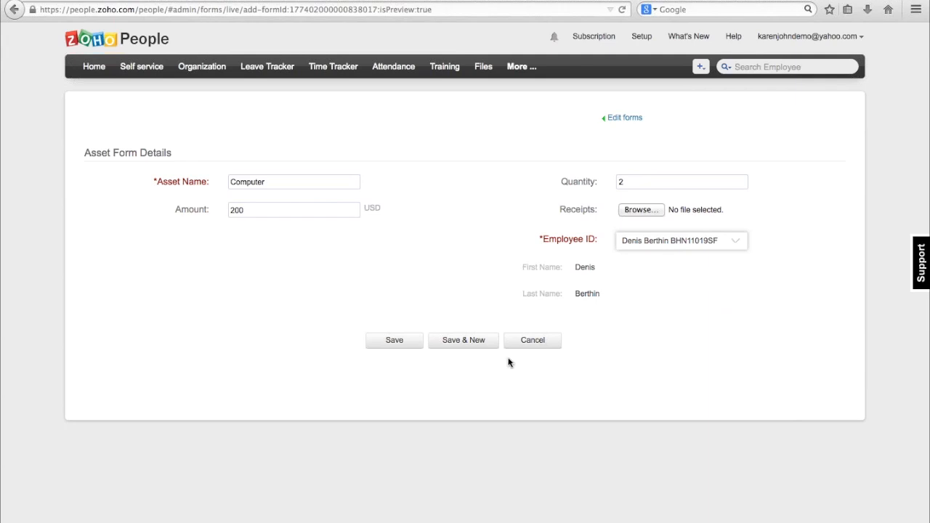
{"action": "left_click", "coordinate": [392, 344]}
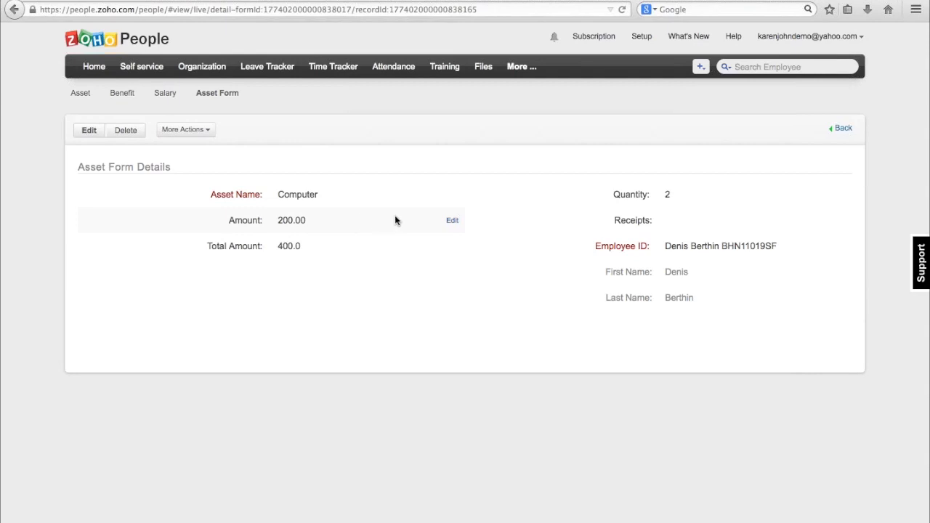
Set the Amount of the saved Computer asset record to 300.00.
{"action": "left_click", "coordinate": [451, 221]}
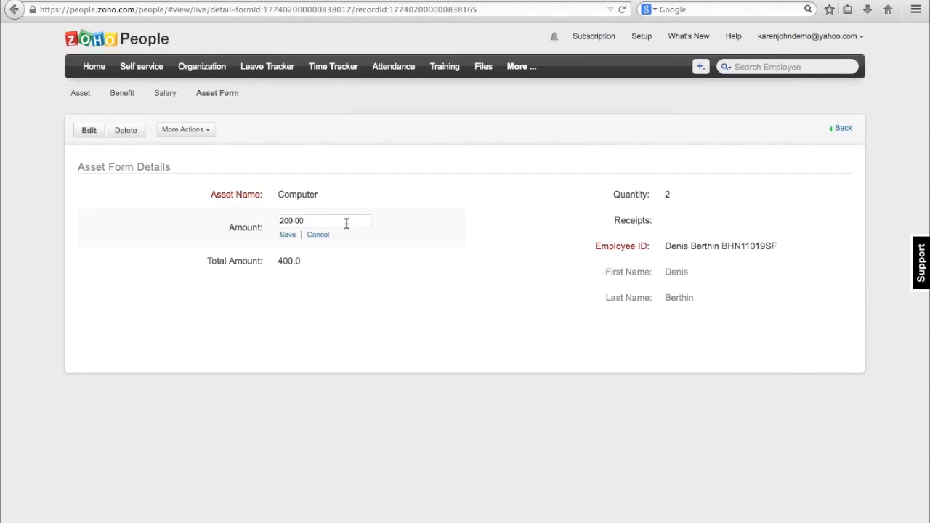
{"action": "left_click", "coordinate": [282, 222]}
{"action": "key", "text": "BackSpace"}
{"action": "type", "text": "3"}
{"action": "left_click", "coordinate": [288, 234]}
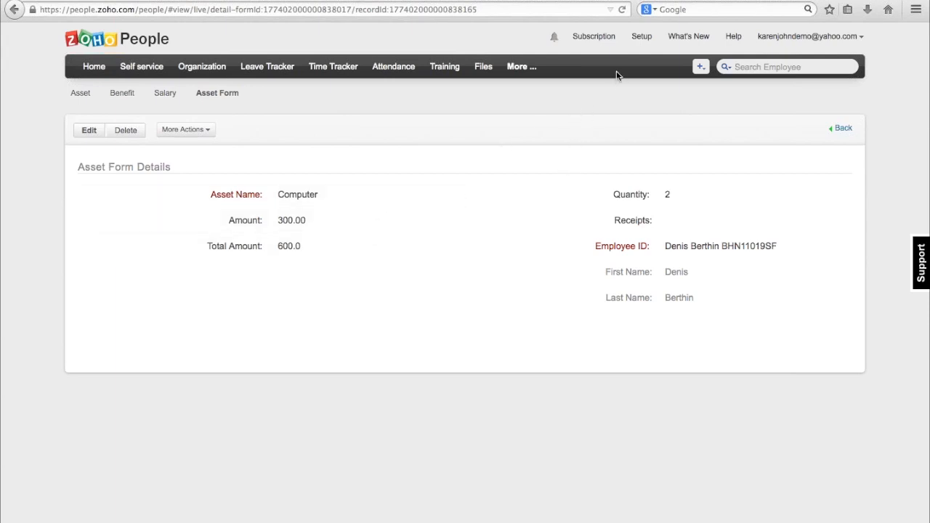
In the Setup permissions, create a new role named Supervisor cloned from the Manager role.
{"action": "left_click", "coordinate": [643, 39]}
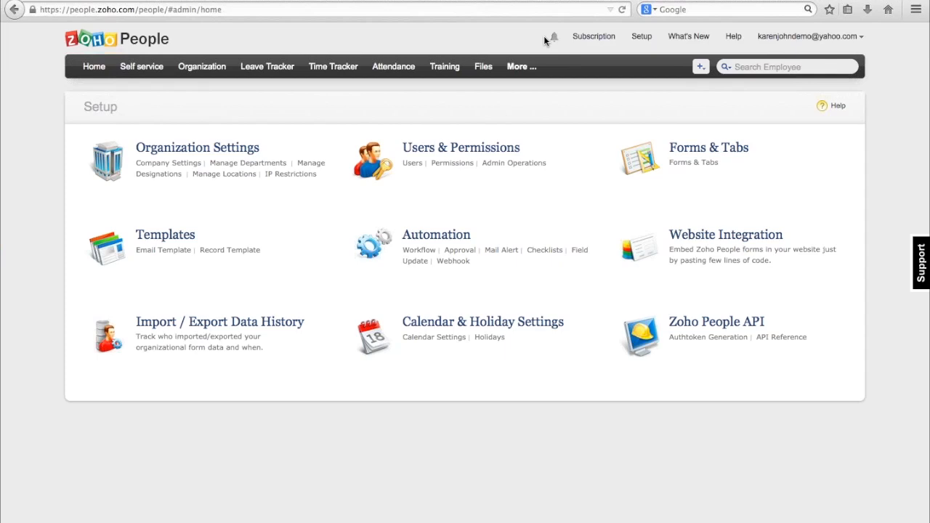
{"action": "left_click", "coordinate": [445, 163]}
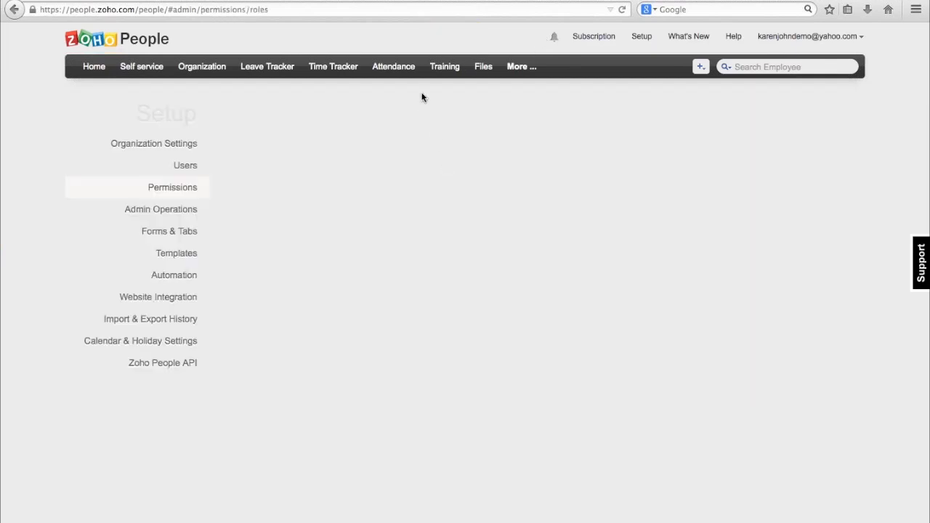
{"action": "left_click", "coordinate": [622, 10]}
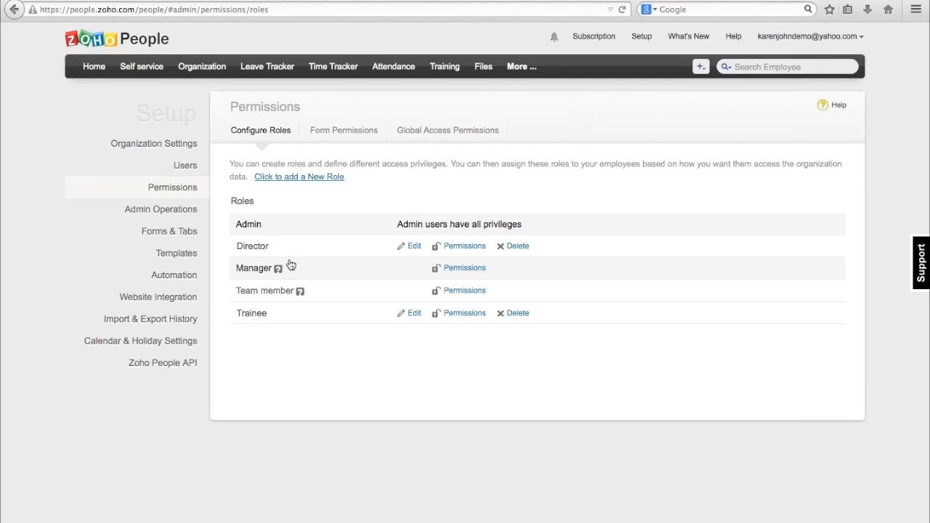
{"action": "left_click", "coordinate": [315, 178]}
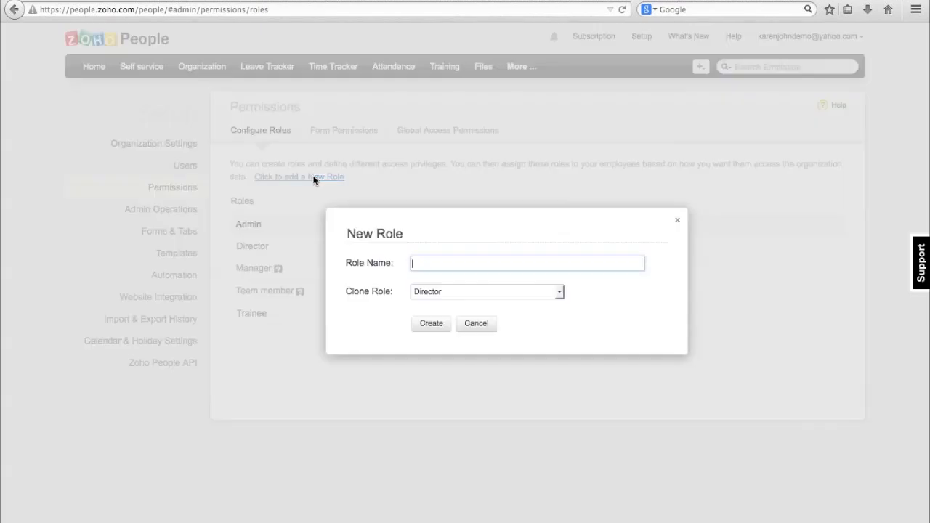
{"action": "type", "text": "supervisor"}
{"action": "left_click", "coordinate": [557, 292]}
{"action": "left_click", "coordinate": [557, 293]}
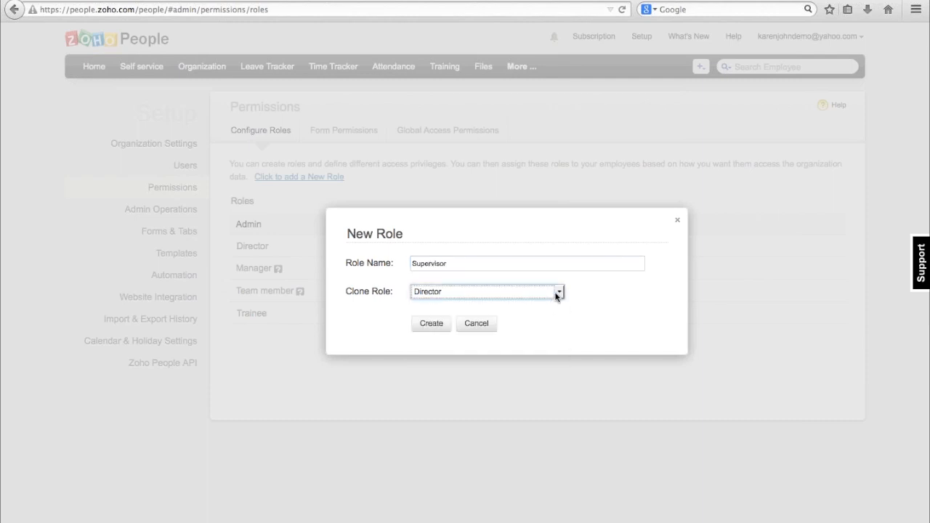
{"action": "left_click", "coordinate": [556, 293]}
{"action": "left_click", "coordinate": [543, 321]}
{"action": "left_click", "coordinate": [429, 325]}
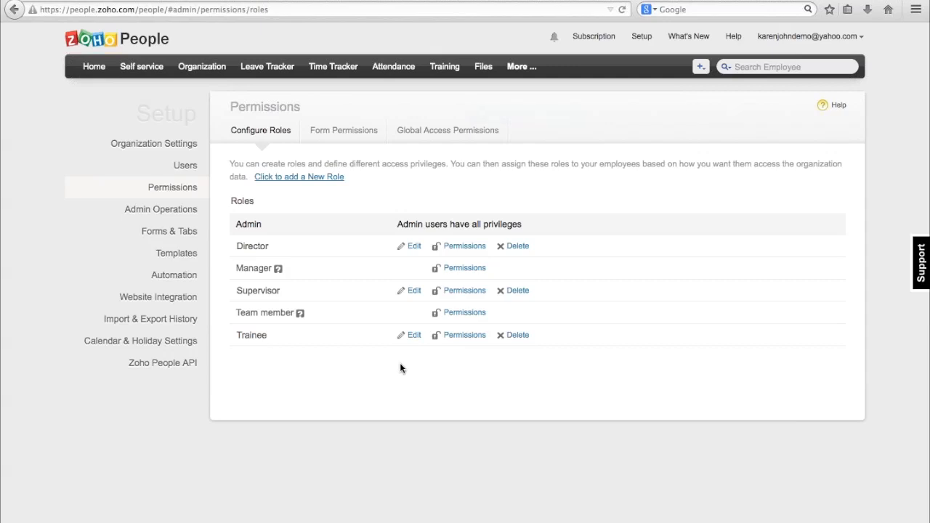
Open the form permissions from the Supervisor role and display them for the Asset Form.
{"action": "left_click", "coordinate": [457, 290]}
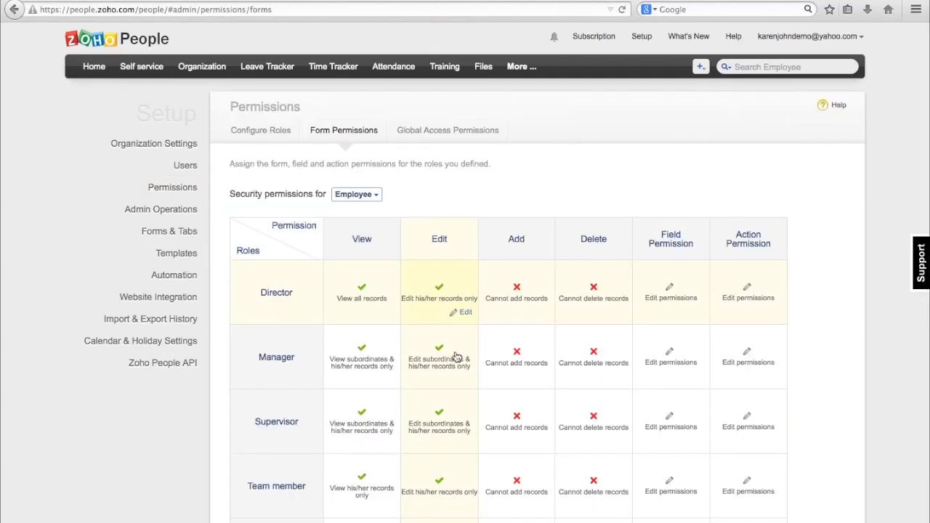
{"action": "scroll", "coordinate": [455, 356], "scroll_direction": "down", "scroll_amount": 2}
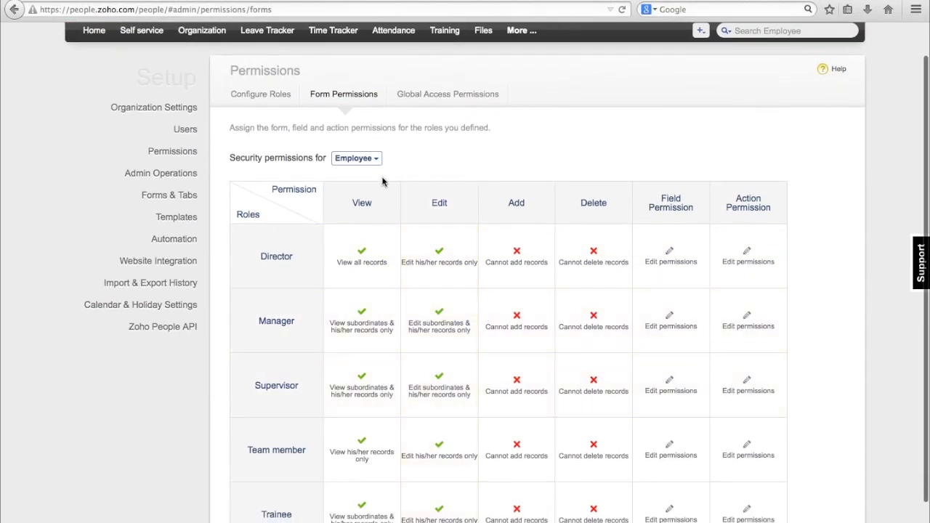
{"action": "left_click", "coordinate": [377, 161]}
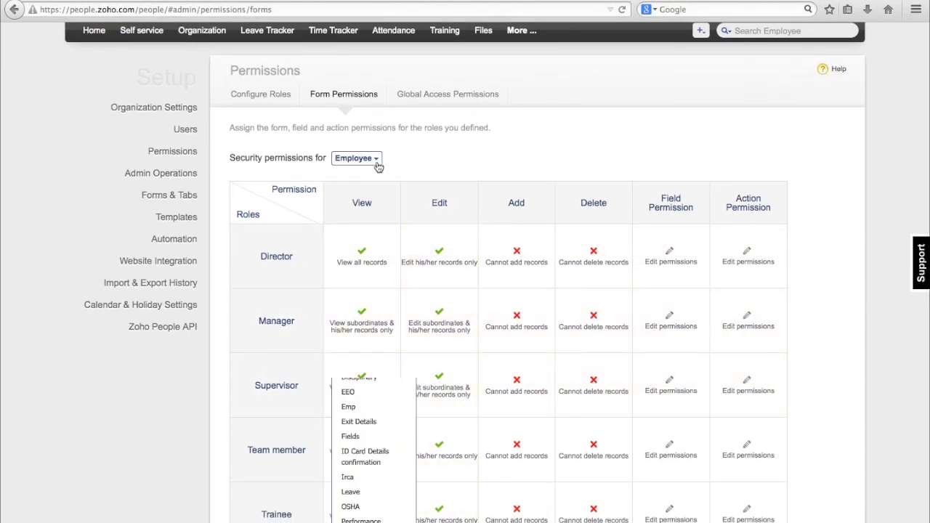
{"action": "left_click", "coordinate": [363, 218]}
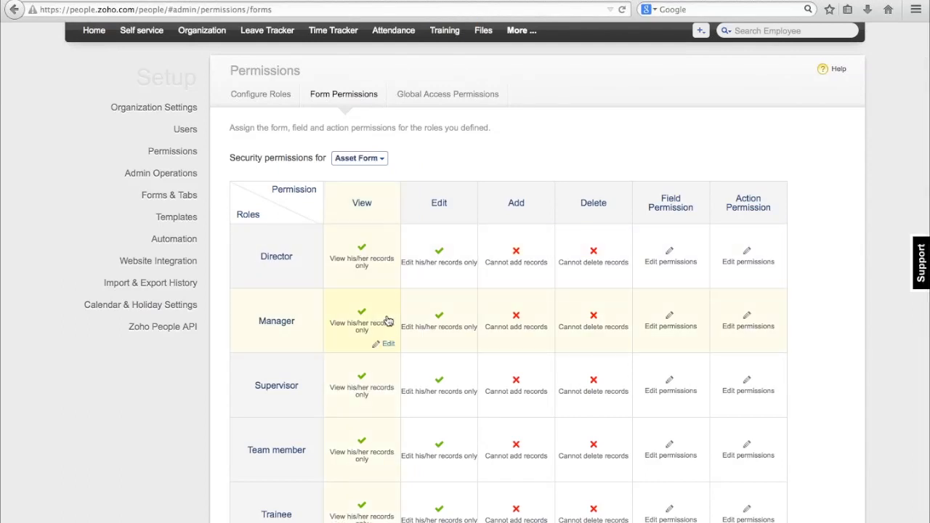
{"action": "scroll", "coordinate": [409, 354], "scroll_direction": "down", "scroll_amount": 3}
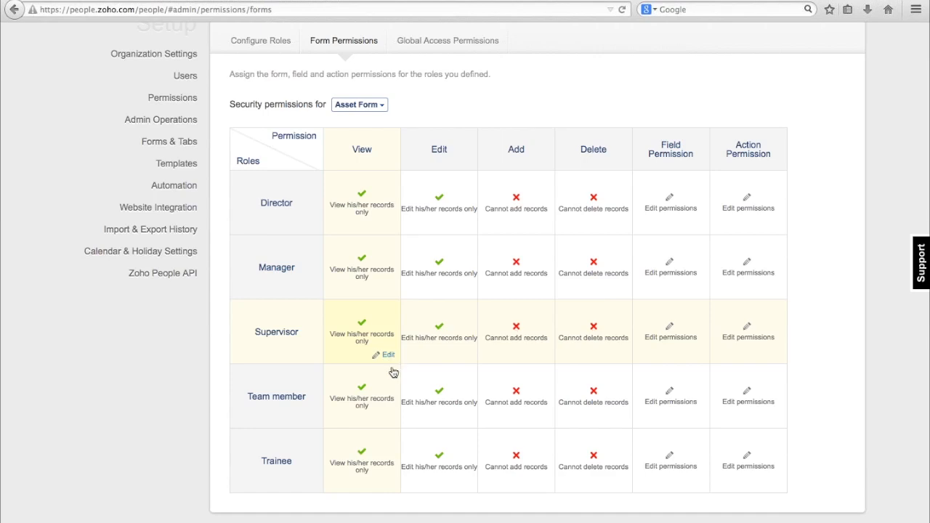
Allow the Supervisor role to edit and view Subordinates & his/her records in the Asset Form.
{"action": "left_click", "coordinate": [388, 356]}
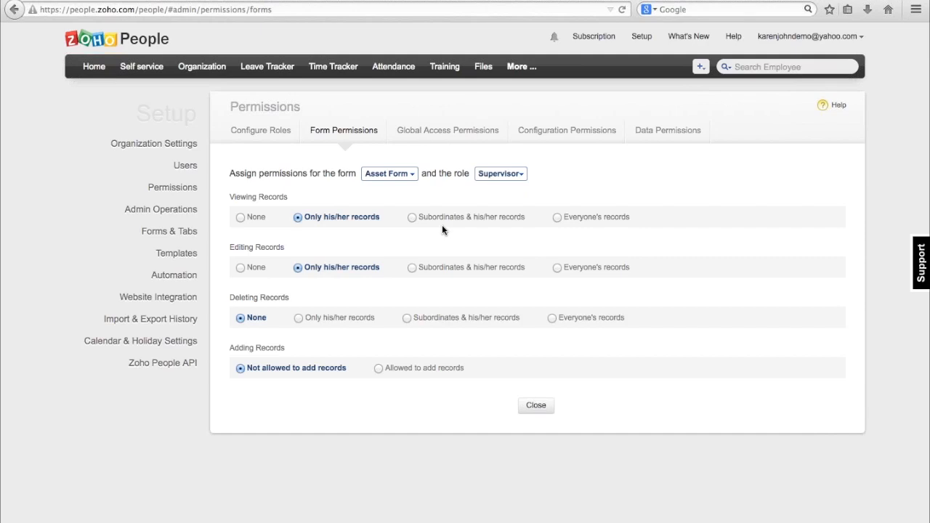
{"action": "left_click", "coordinate": [412, 268]}
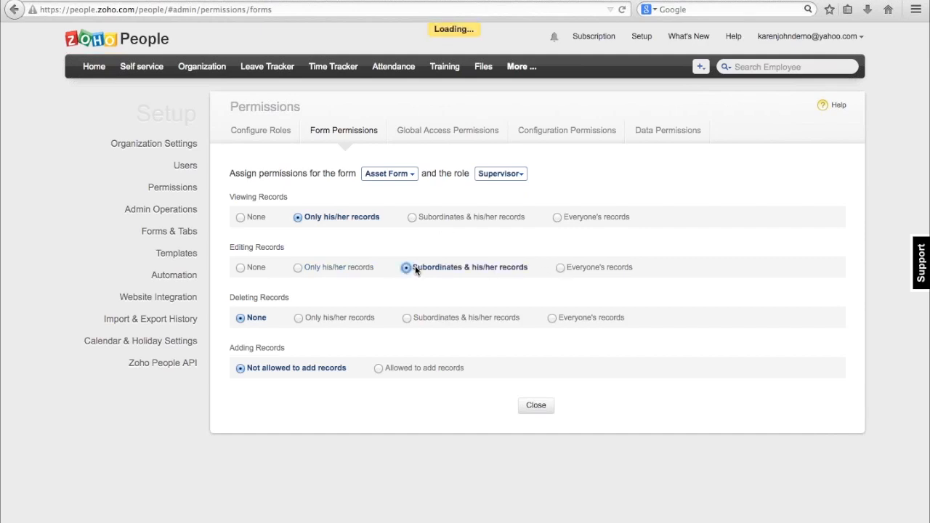
{"action": "left_click", "coordinate": [412, 217]}
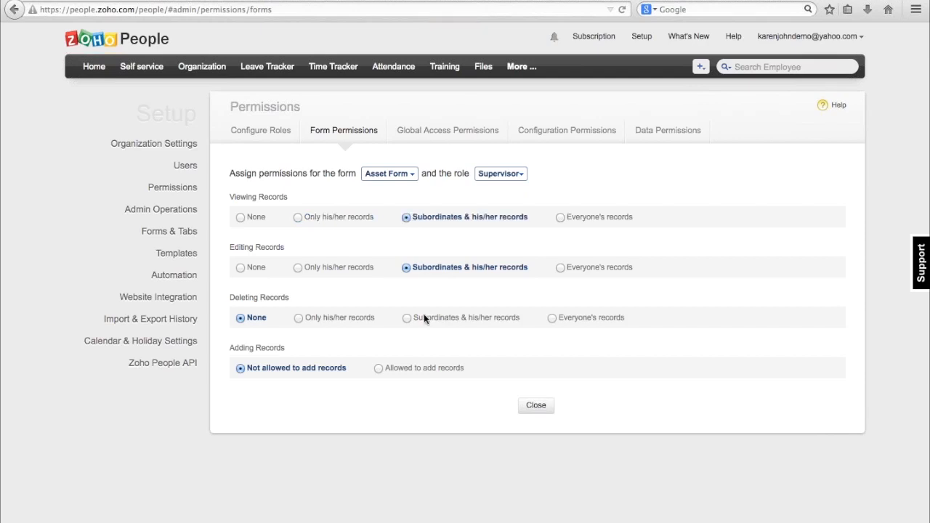
Allow the Supervisor role to add records in the Asset Form and close its record permissions.
{"action": "left_click", "coordinate": [378, 368]}
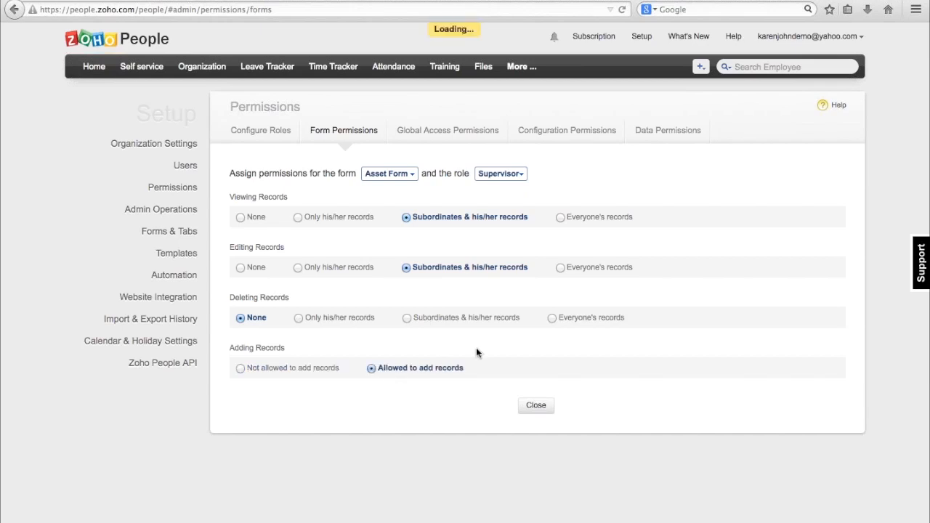
{"action": "left_click", "coordinate": [541, 410]}
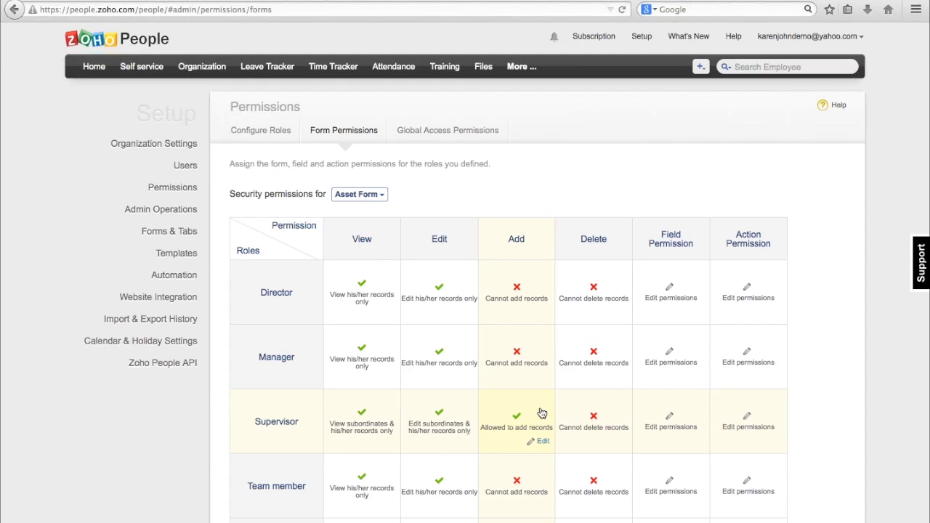
For the Supervisor role, enable the Asset Form Details section's field permissions and allow editing of Quantity, Receipts and Employee ID.
{"action": "scroll", "coordinate": [541, 412], "scroll_direction": "down", "scroll_amount": 1}
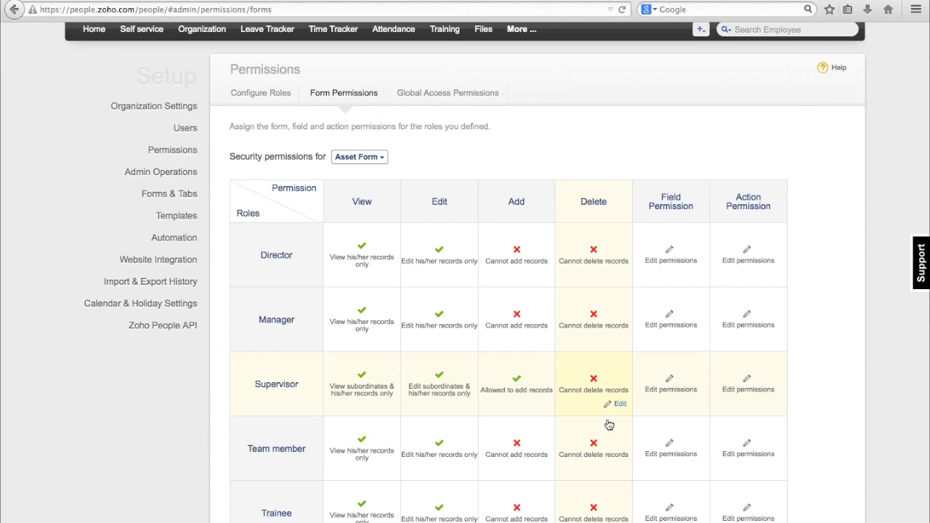
{"action": "scroll", "coordinate": [668, 441], "scroll_direction": "down", "scroll_amount": 1}
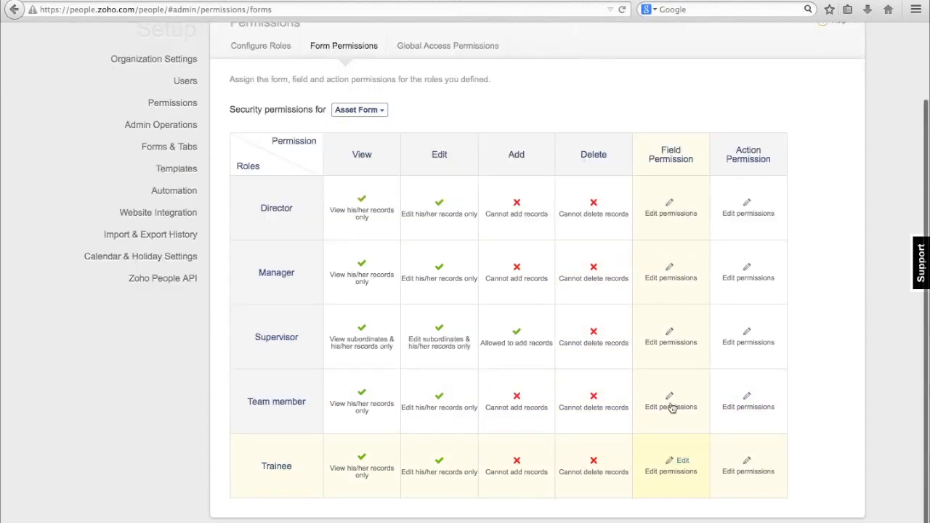
{"action": "left_click", "coordinate": [682, 332]}
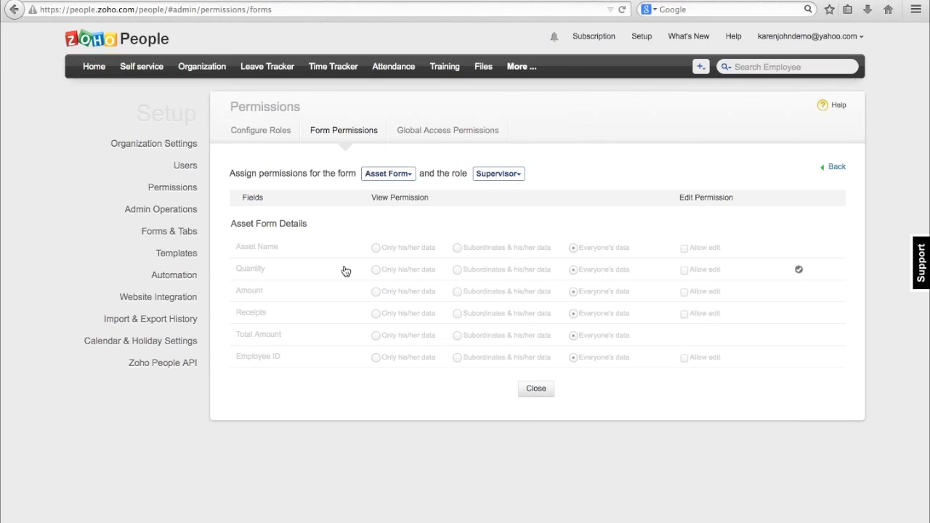
{"action": "left_click", "coordinate": [346, 225]}
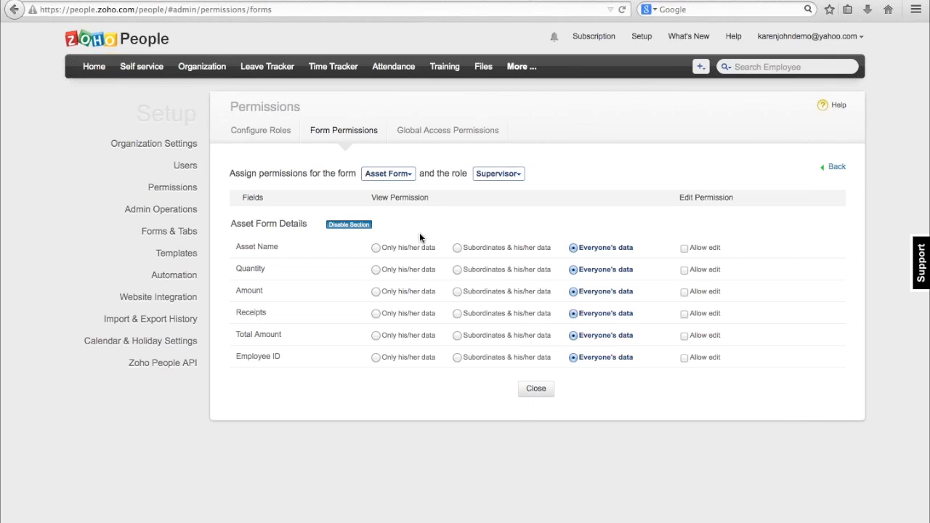
{"action": "left_click", "coordinate": [684, 270]}
{"action": "left_click", "coordinate": [685, 315]}
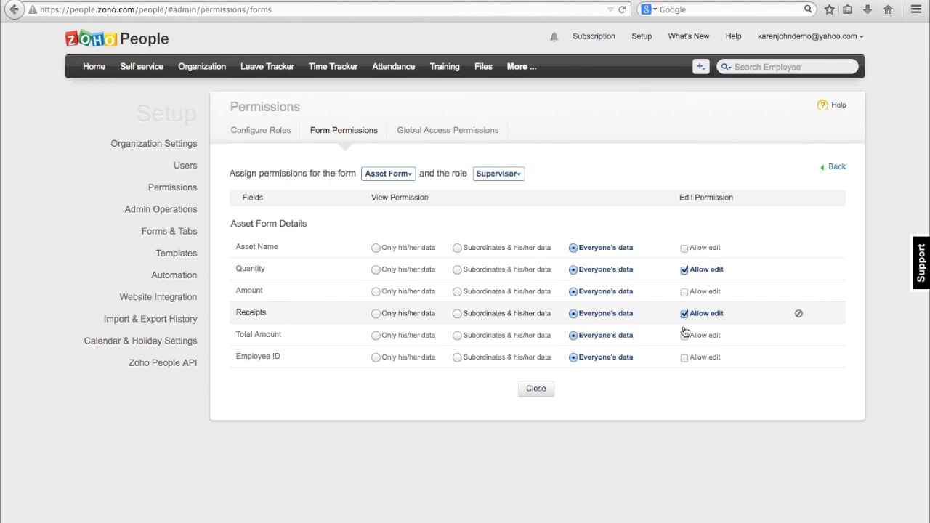
{"action": "left_click", "coordinate": [684, 358]}
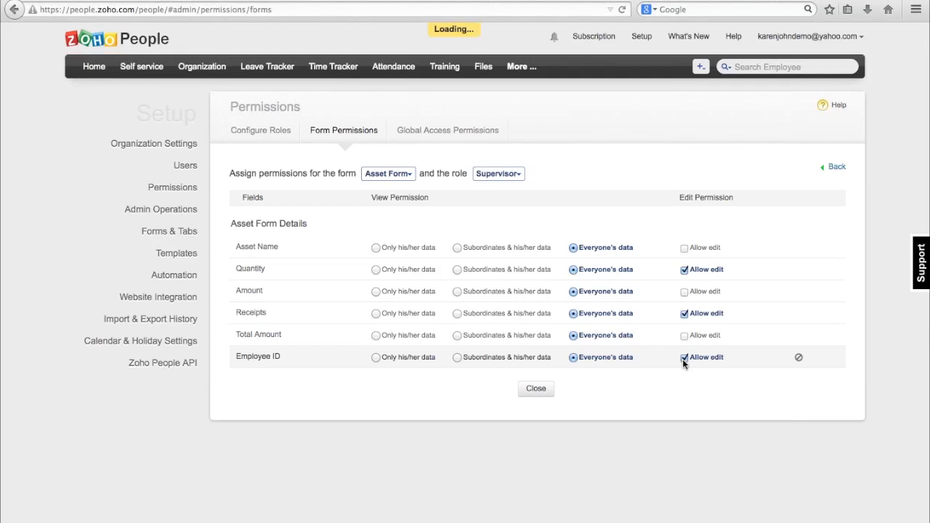
{"action": "left_click", "coordinate": [534, 393]}
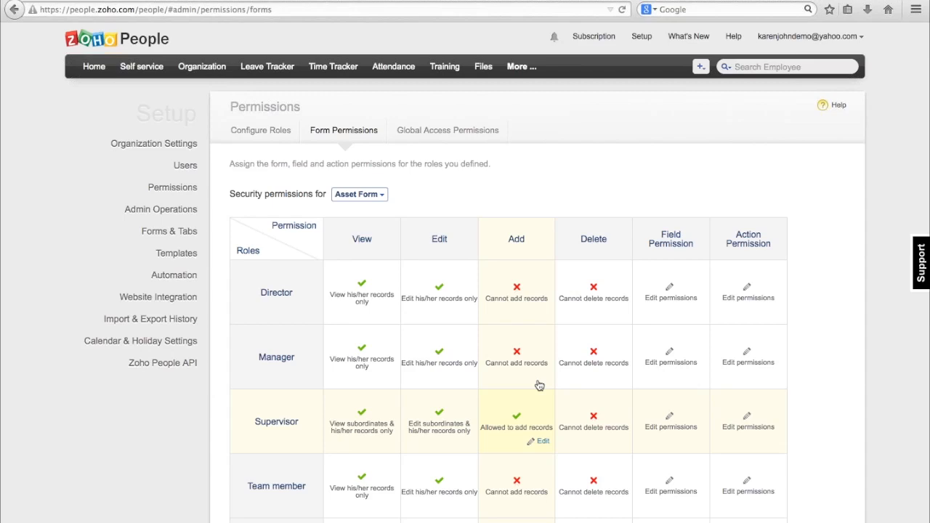
Disable Search employee and Department Tree in the Supervisor role's global access permissions, and return to the home dashboard.
{"action": "left_click", "coordinate": [95, 67]}
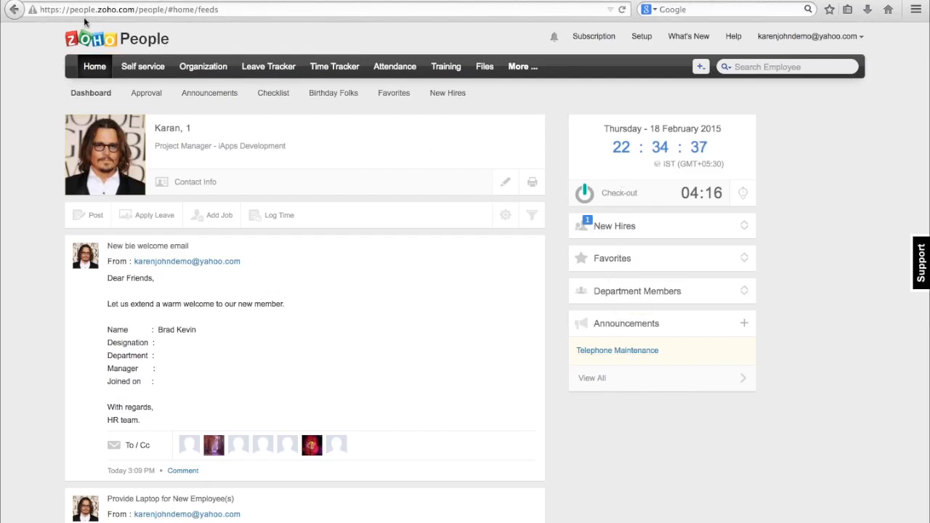
{"action": "left_click", "coordinate": [19, 9]}
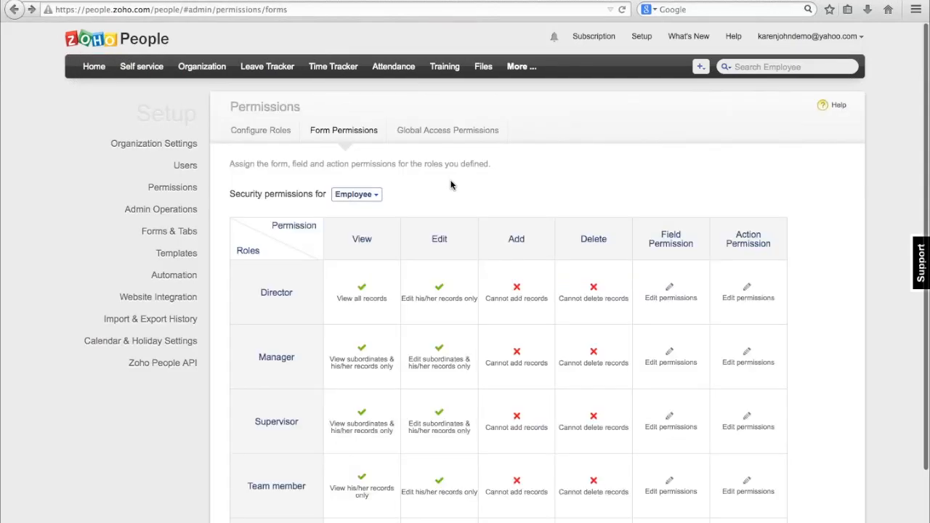
{"action": "left_click", "coordinate": [463, 133]}
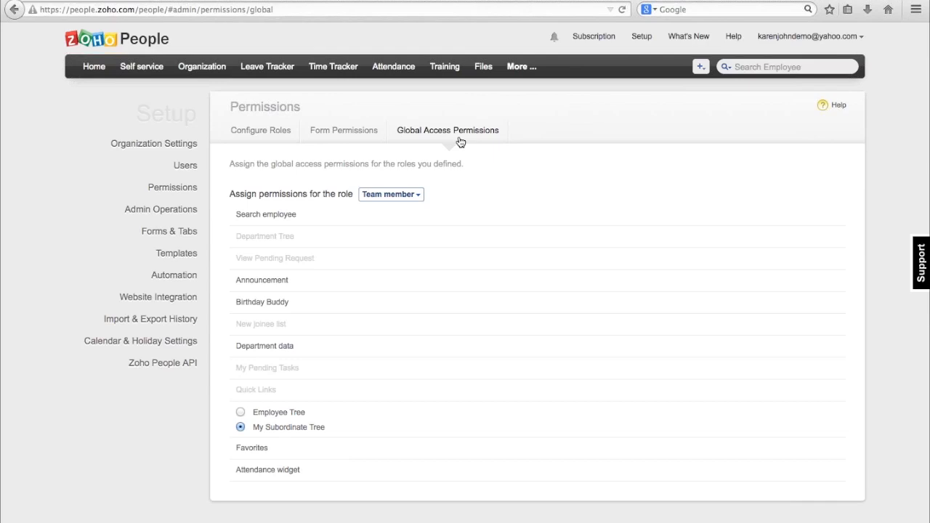
{"action": "left_click", "coordinate": [407, 195]}
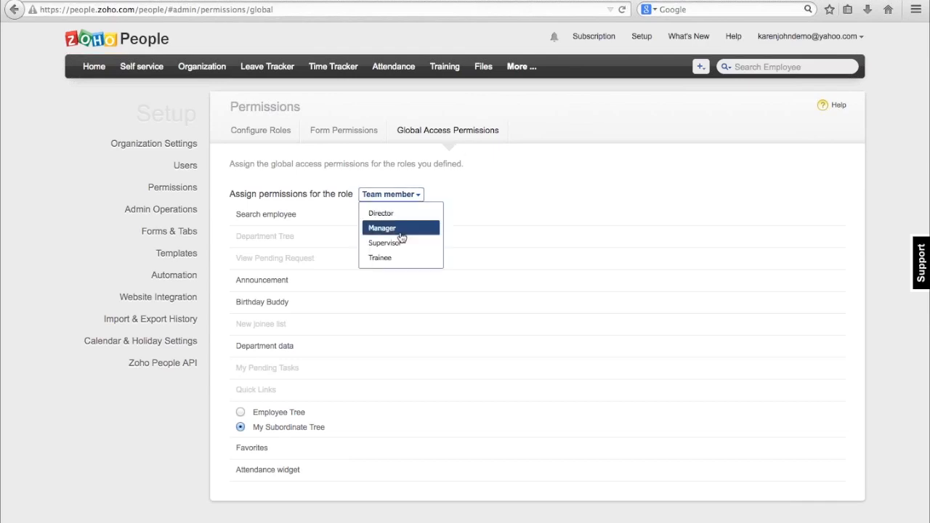
{"action": "left_click", "coordinate": [401, 243]}
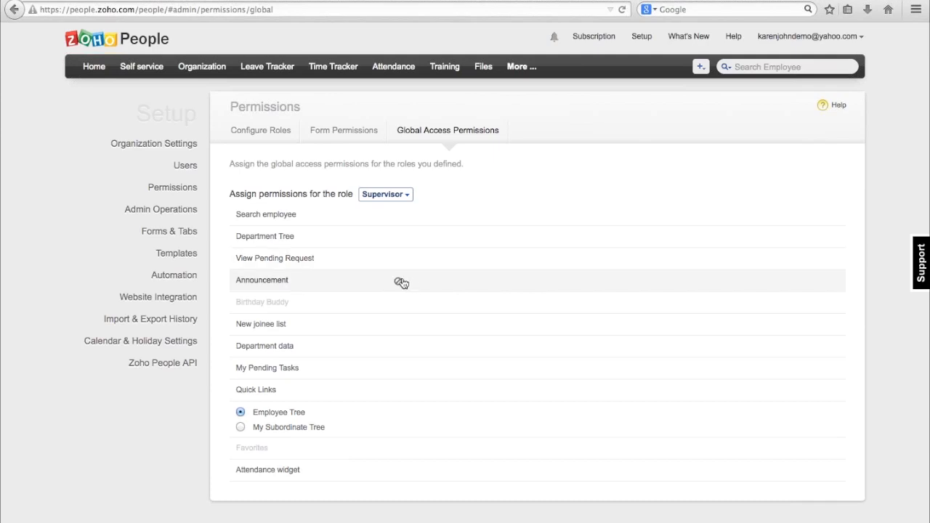
{"action": "left_click", "coordinate": [398, 218]}
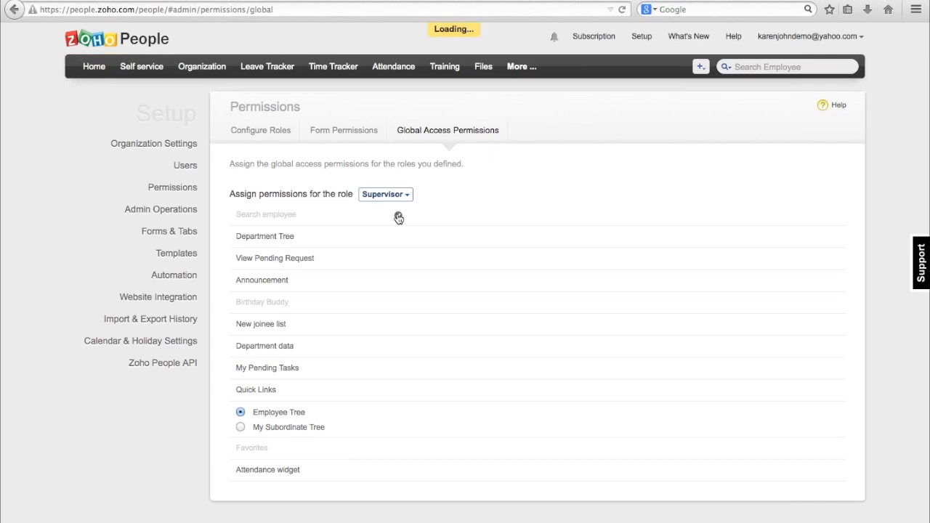
{"action": "left_click", "coordinate": [398, 239]}
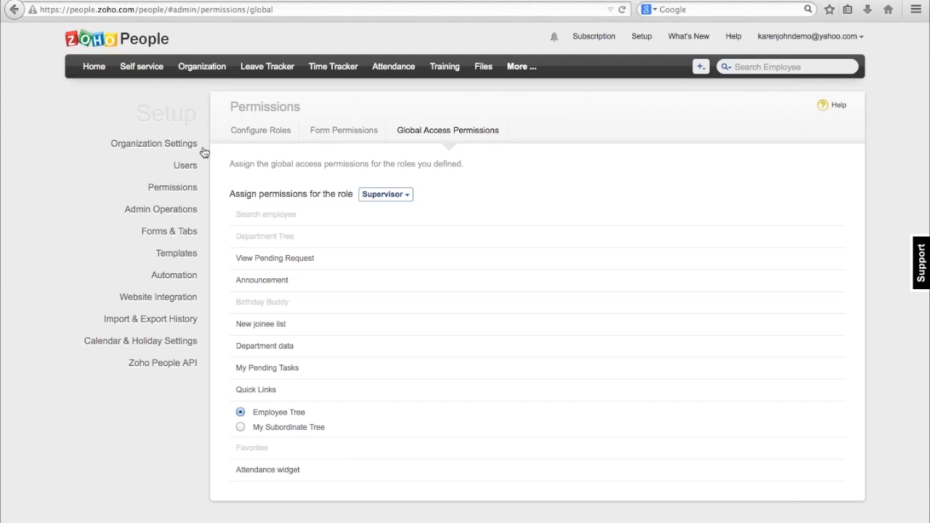
{"action": "left_click", "coordinate": [100, 69]}
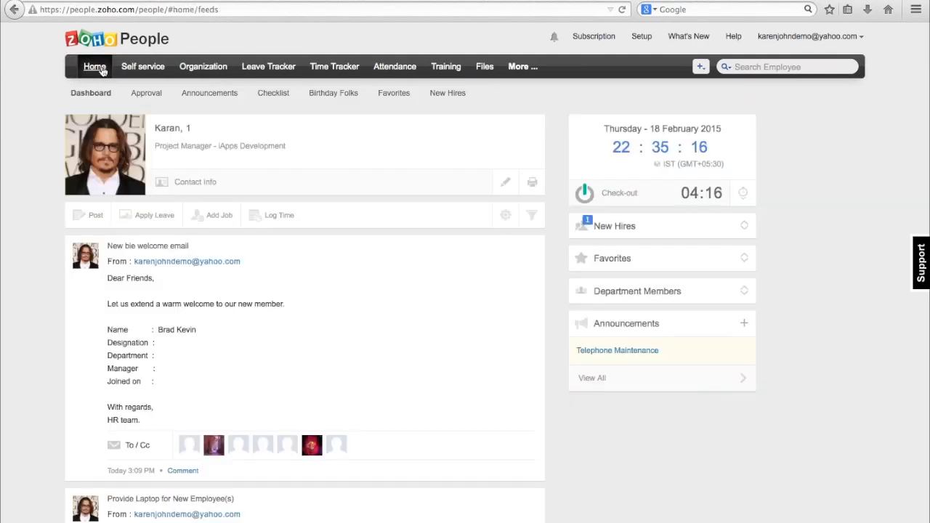